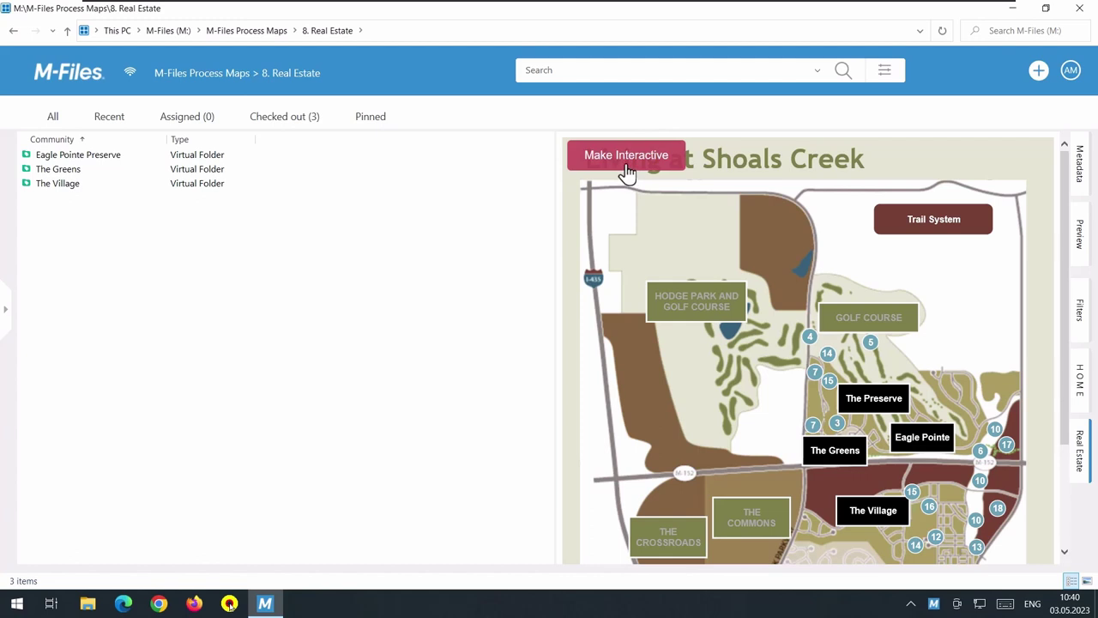
# Make the Living at Shoals Creek map interactive and read the tooltips of its numbered markers.
pyautogui.click(617, 170)
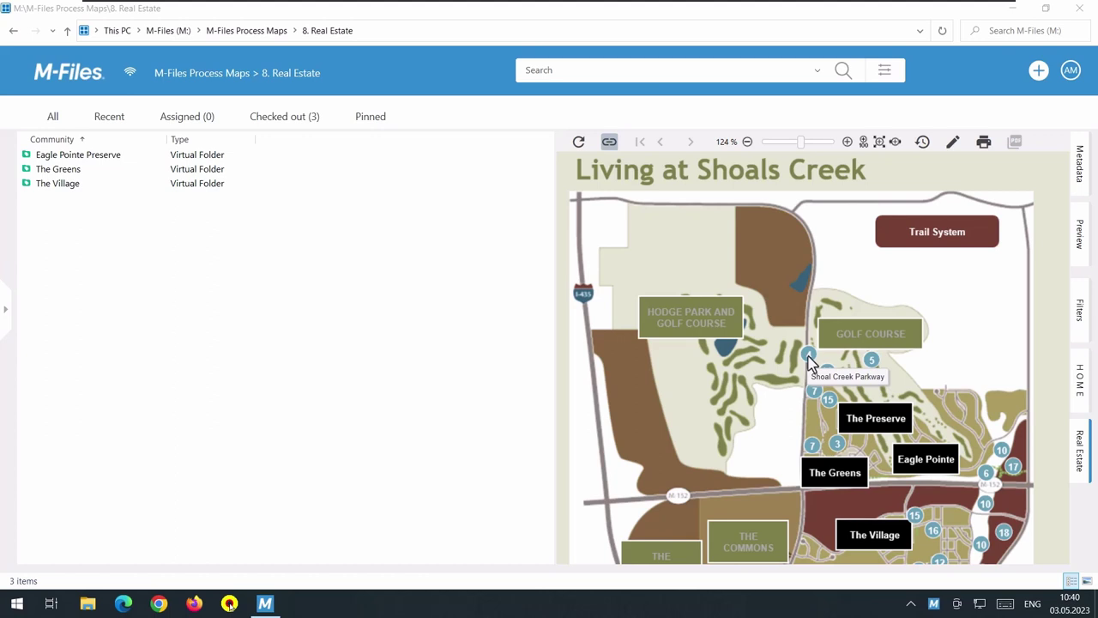
pyautogui.moveTo(818, 397)
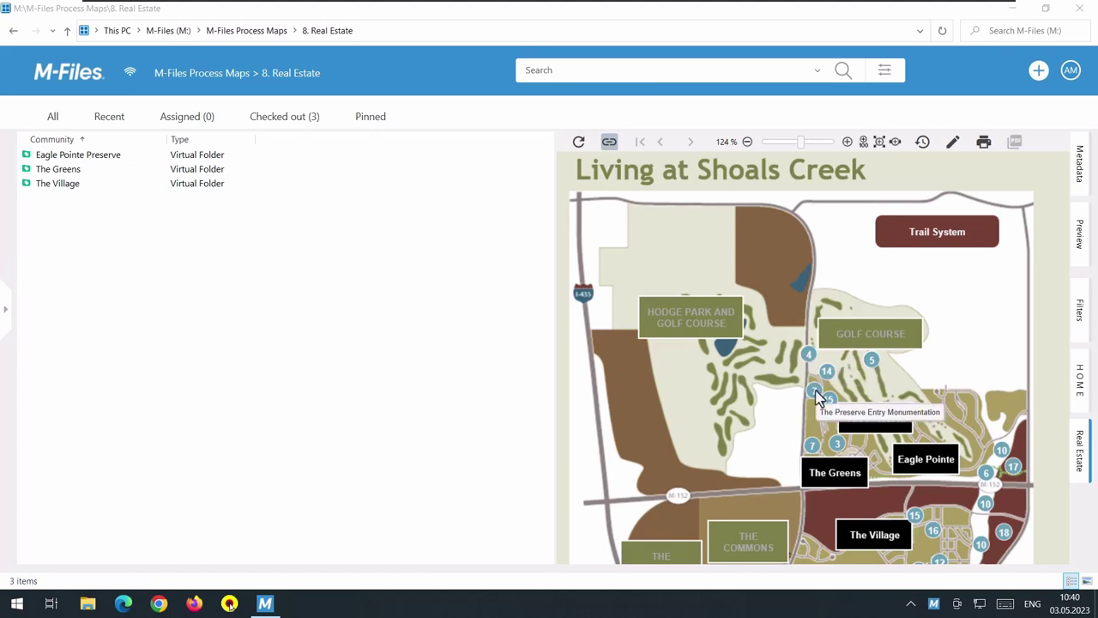
pyautogui.moveTo(813, 457)
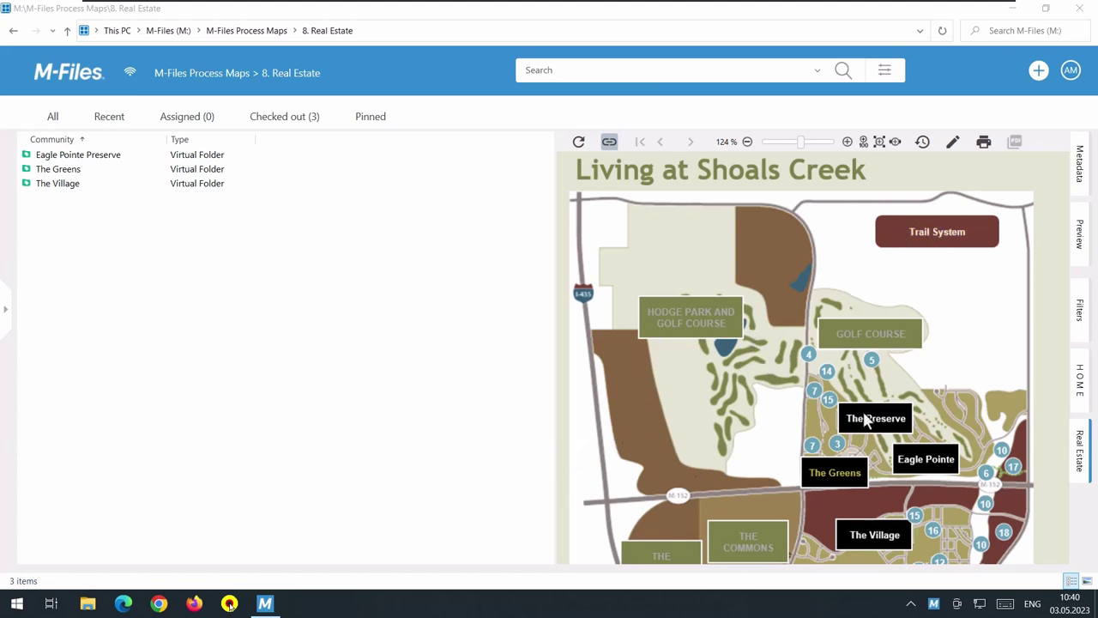
# Open the Trail System map, look over its trail routes and return to the community map.
pyautogui.click(937, 238)
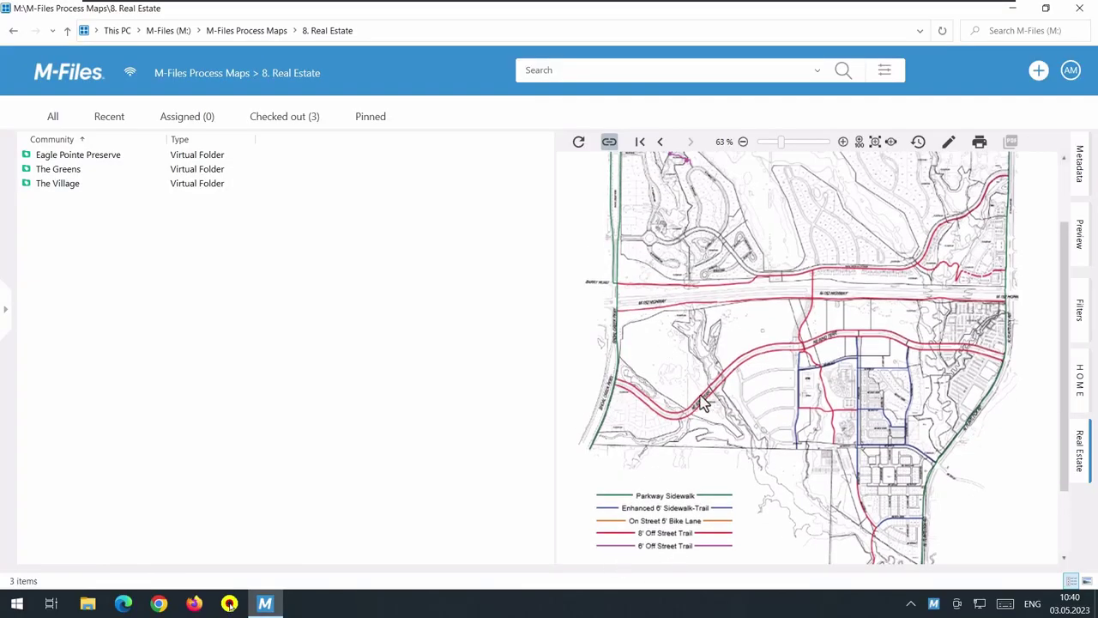
pyautogui.scroll(1, 700, 243)
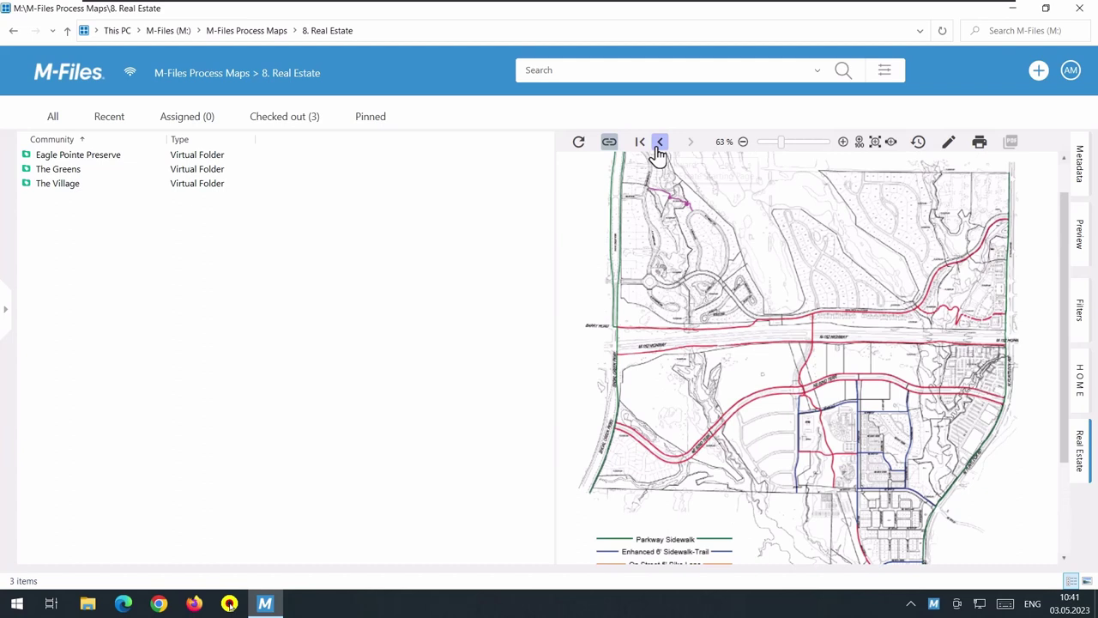
pyautogui.click(662, 144)
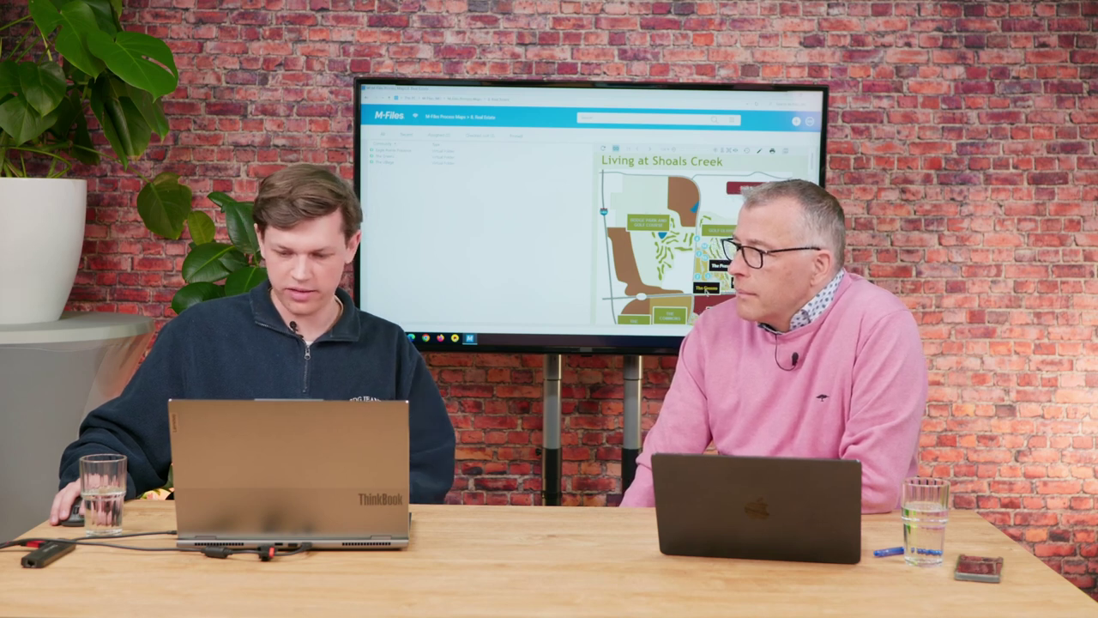
# Open The Greens lot map and examine the coloured lot markers along N Lewis Avenue.
pyautogui.click(707, 287)
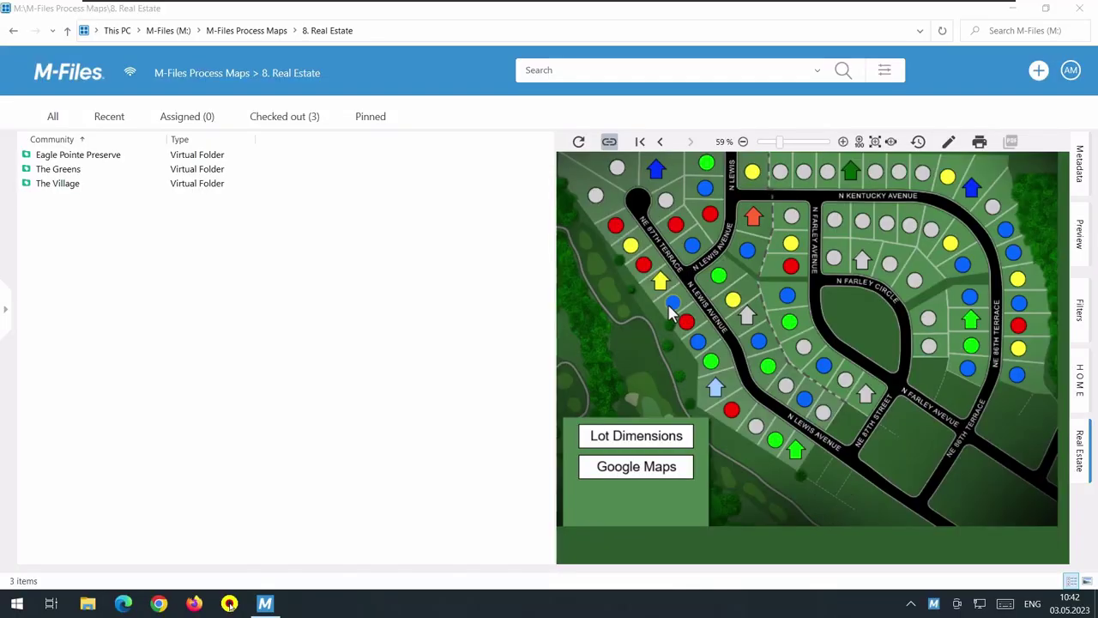
pyautogui.moveTo(663, 295)
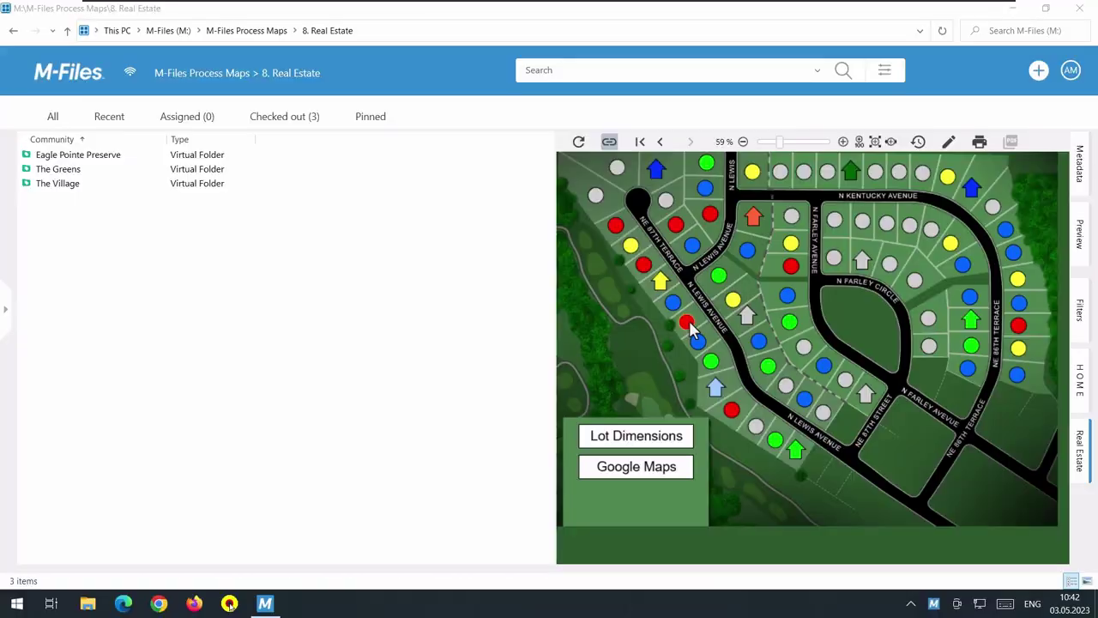
pyautogui.moveTo(690, 322)
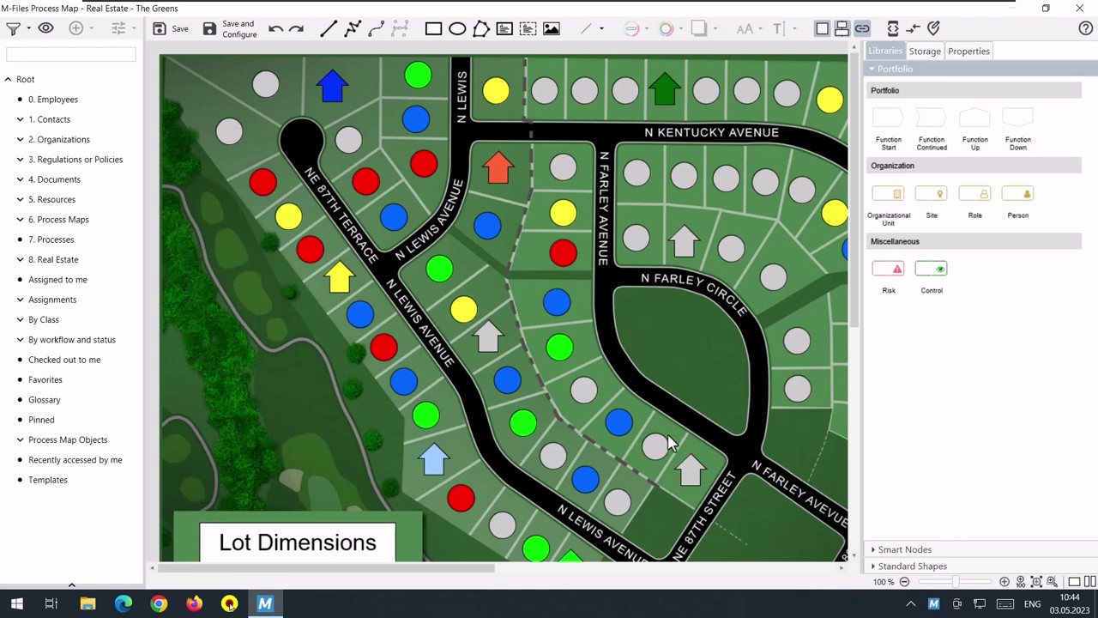
# Inspect the red Lot No. 43 marker in The Greens map, checking its metadata card and tooltip.
pyautogui.scroll(-1, 673, 354)
pyautogui.hscroll(1, 674, 354)
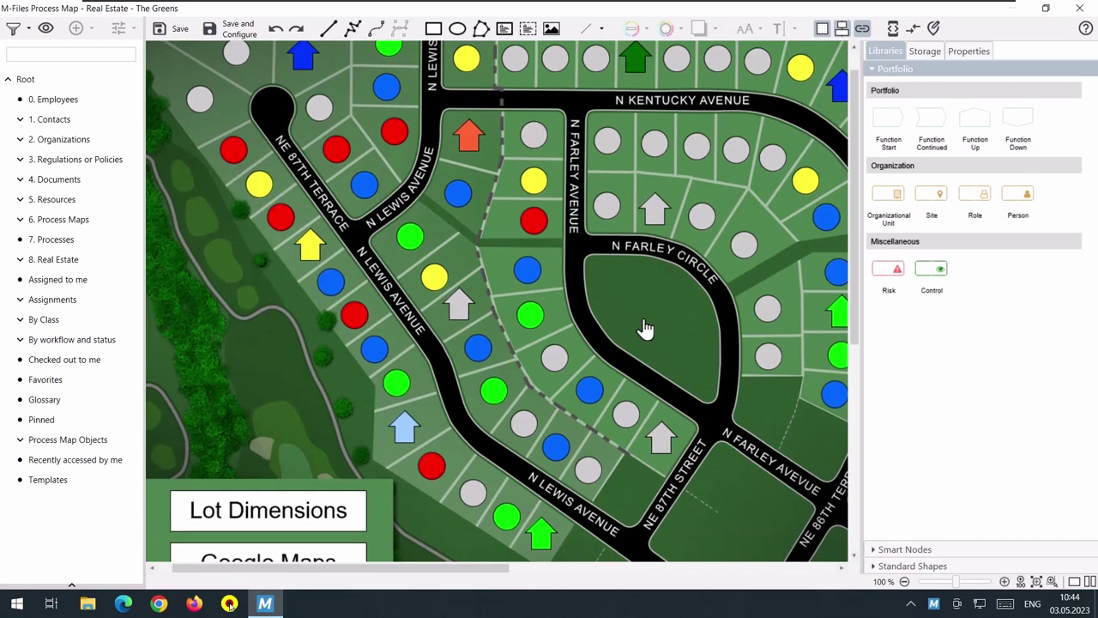
pyautogui.scroll(2, 688, 323)
pyautogui.scroll(-3, 720, 372)
pyautogui.scroll(-1, 684, 351)
pyautogui.hscroll(-2, 684, 352)
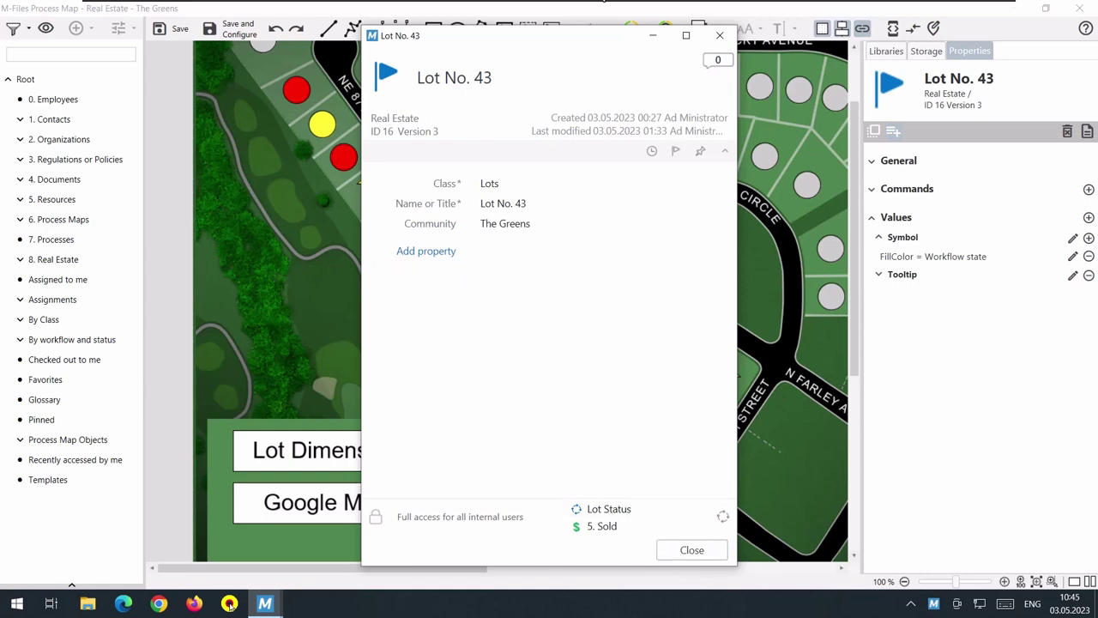
pyautogui.click(717, 38)
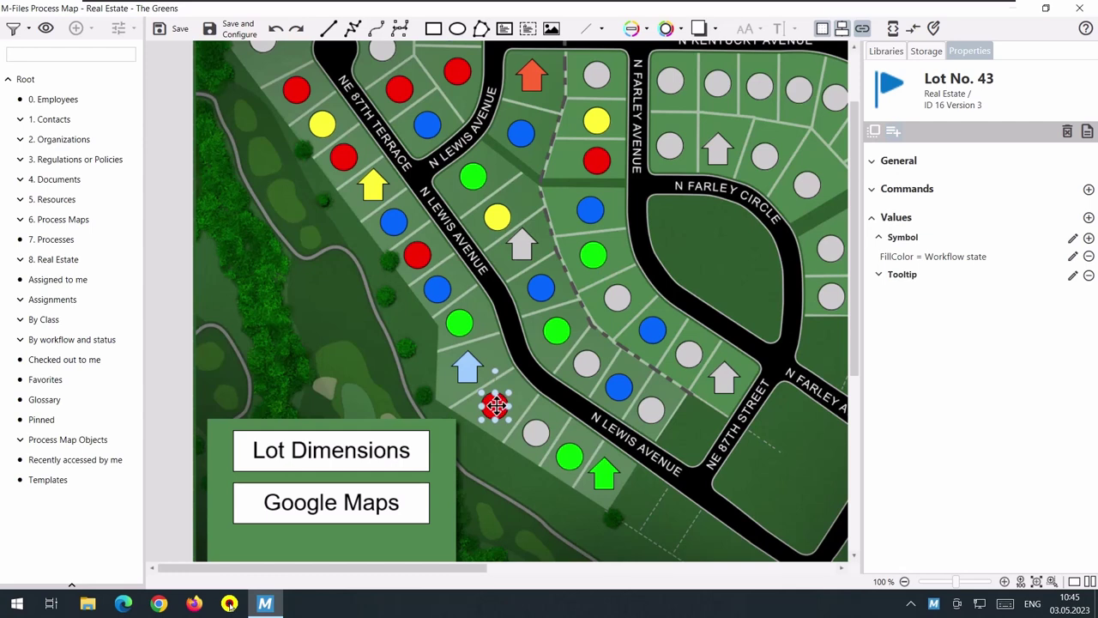
pyautogui.moveTo(495, 406)
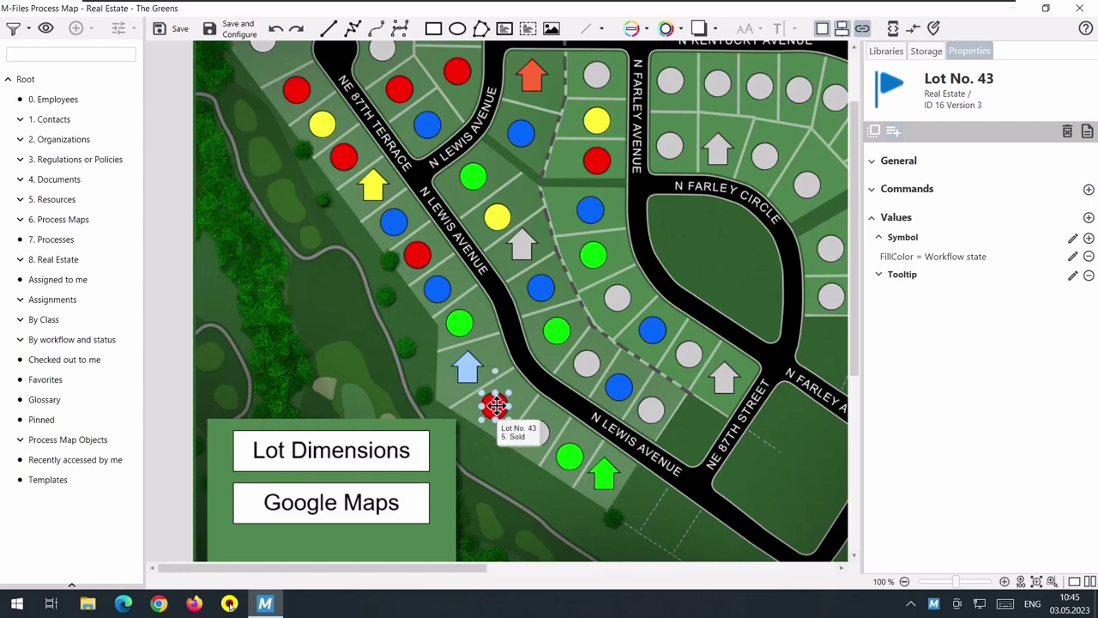
# Start a new symbol value for Lot No. 43 that links Workflow state metadata to the LineColor attribute.
pyautogui.click(1088, 239)
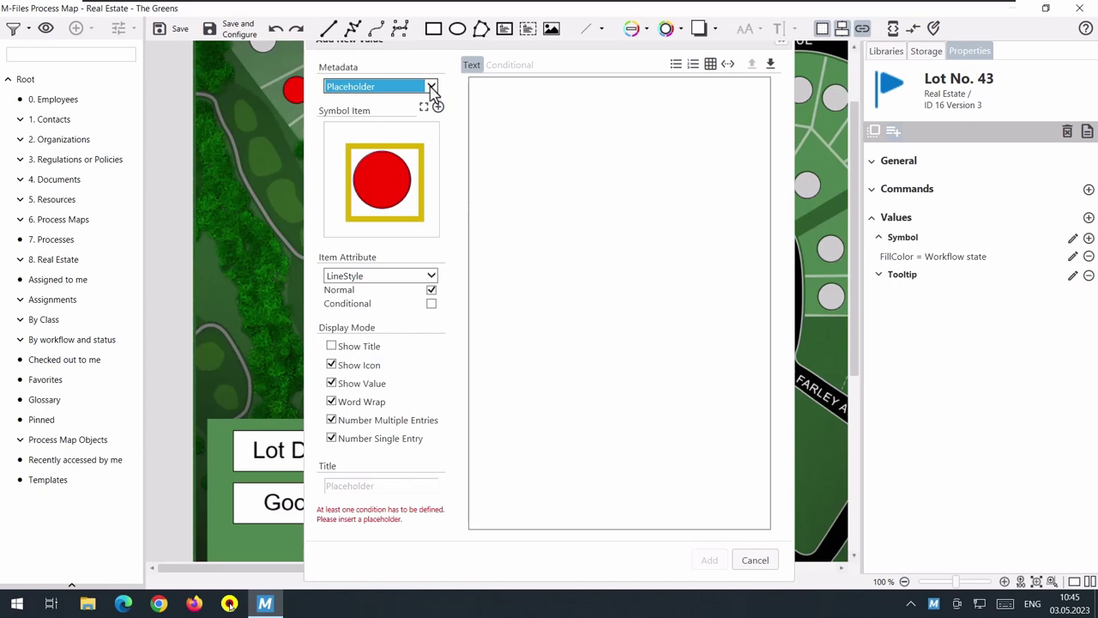
pyautogui.click(432, 87)
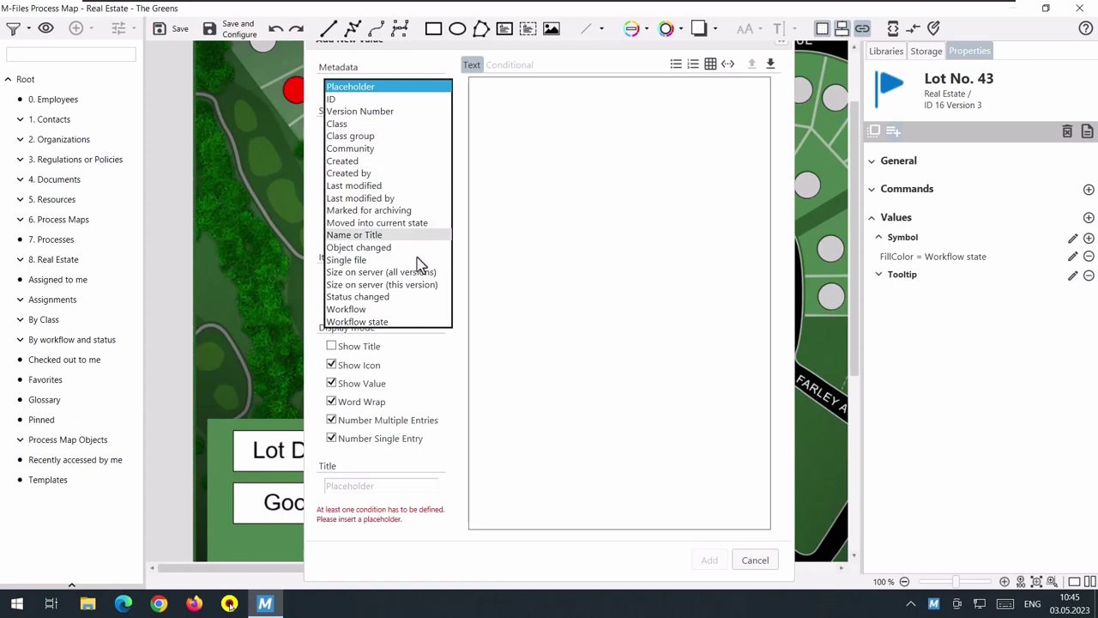
pyautogui.click(409, 323)
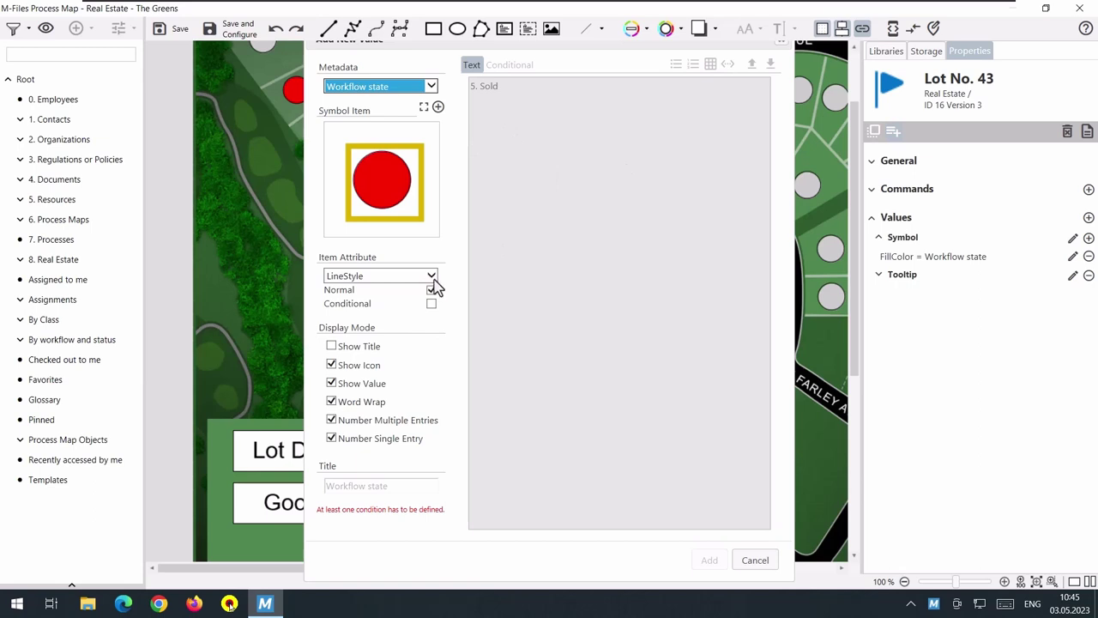
pyautogui.click(432, 279)
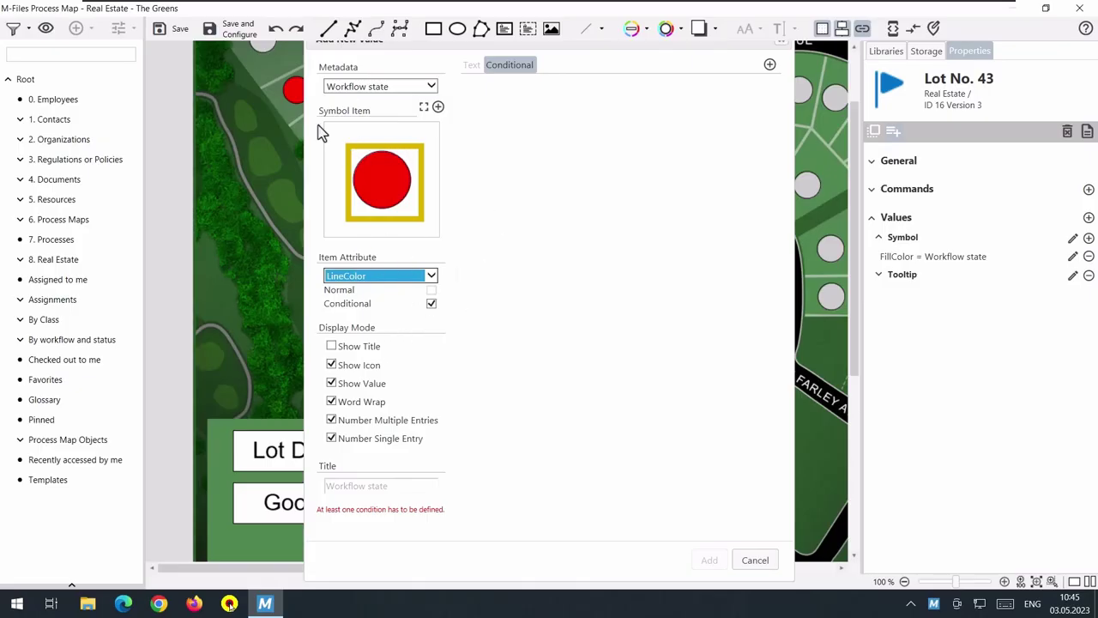
# Add a condition giving line color #66ffcc when Workflow state == 3. Framing, and add the value to the Lot No. 43 symbol.
pyautogui.click(769, 66)
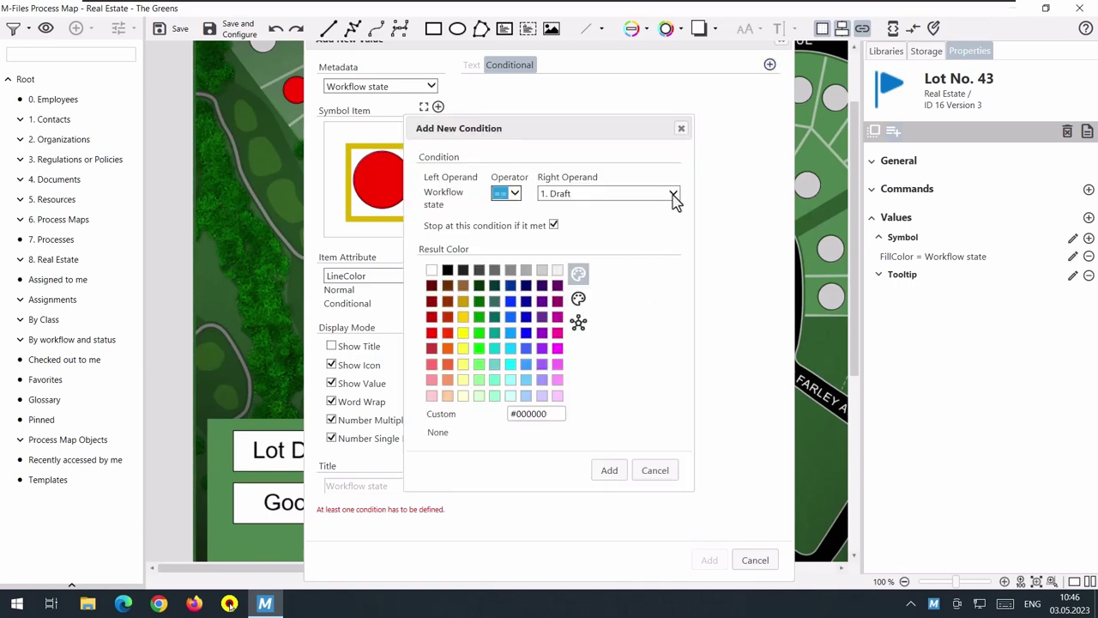
pyautogui.click(674, 197)
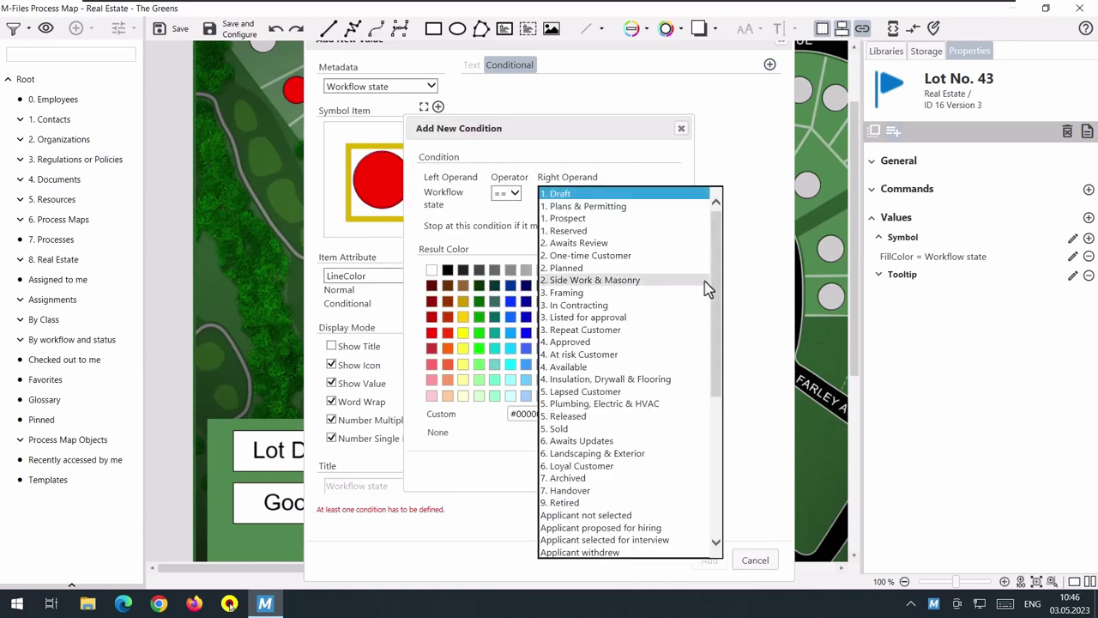
pyautogui.scroll(-1, 718, 278)
pyautogui.moveTo(719, 286)
pyautogui.mouseDown()
pyautogui.moveTo(723, 271)
pyautogui.moveTo(724, 322)
pyautogui.moveTo(723, 284)
pyautogui.mouseUp()
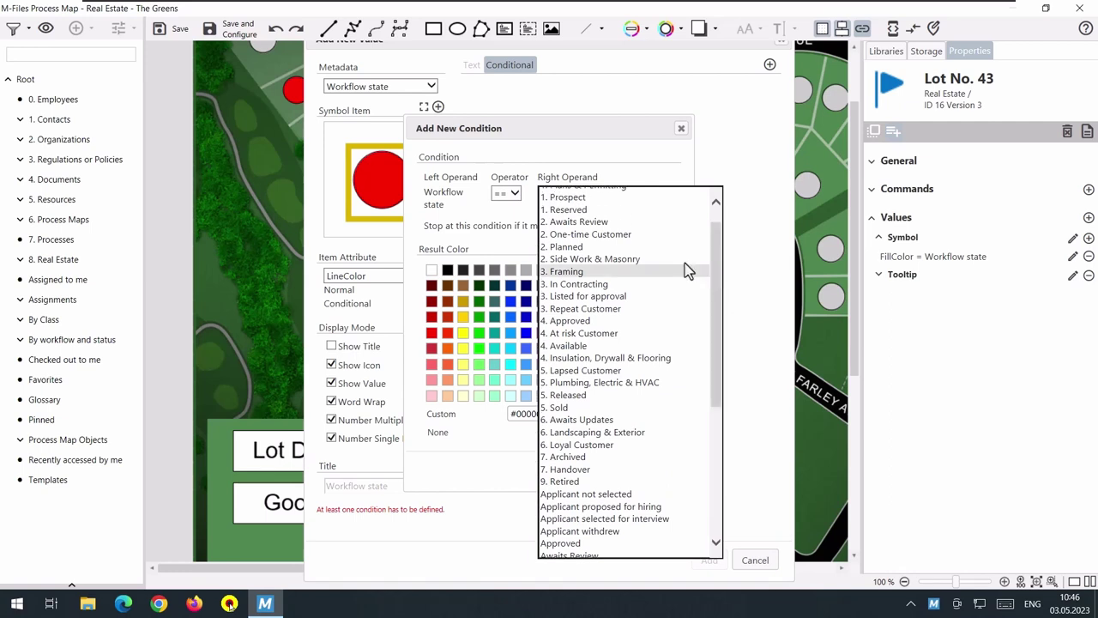
pyautogui.click(560, 273)
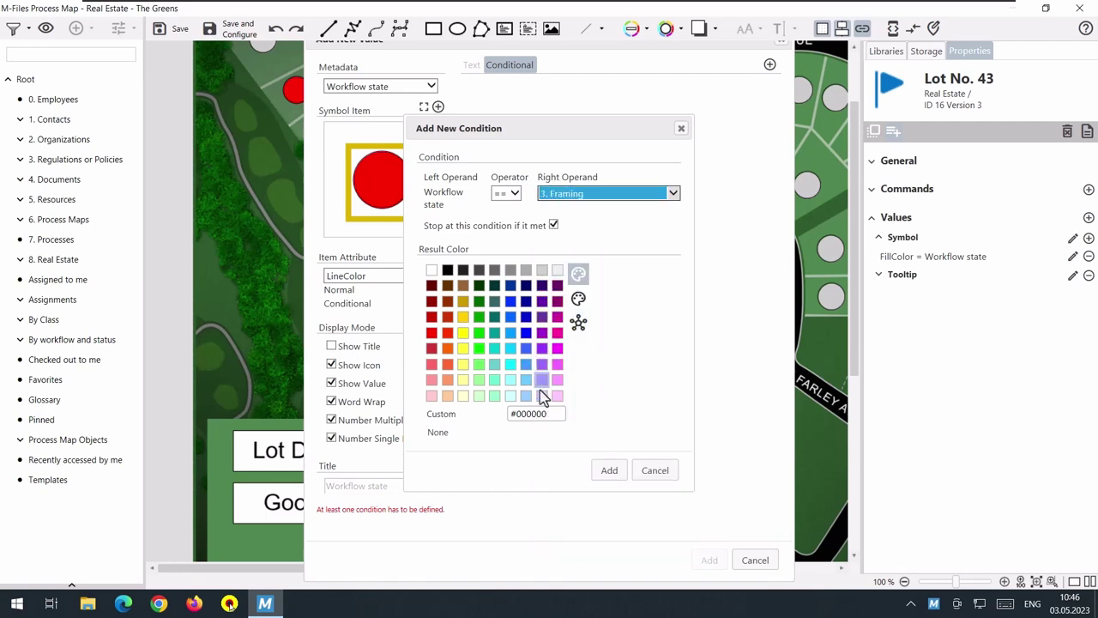
pyautogui.click(495, 382)
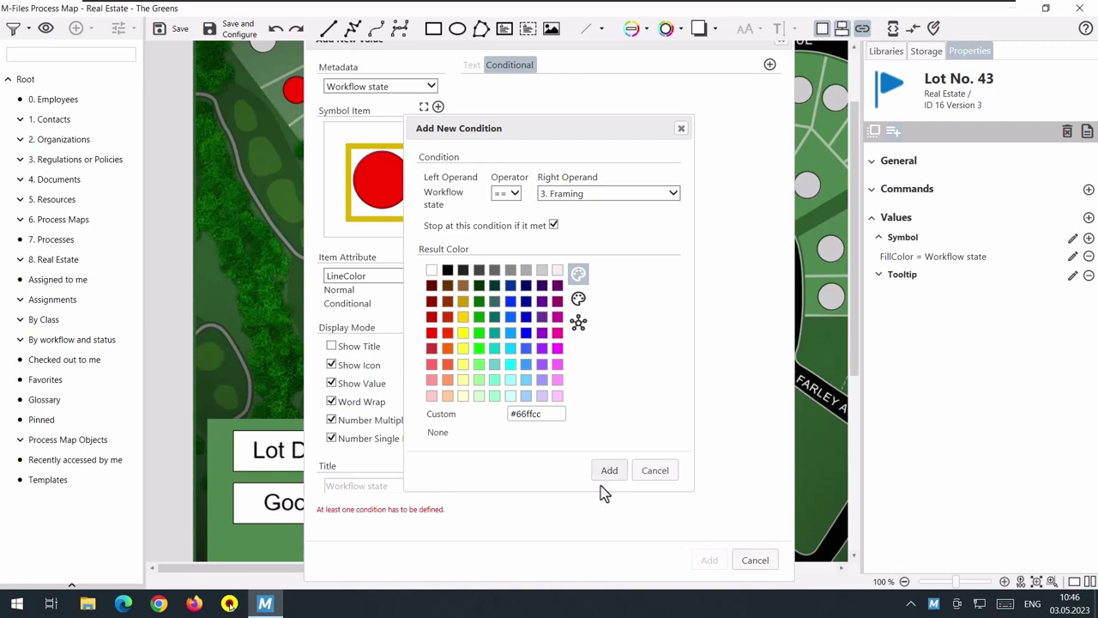
pyautogui.click(608, 471)
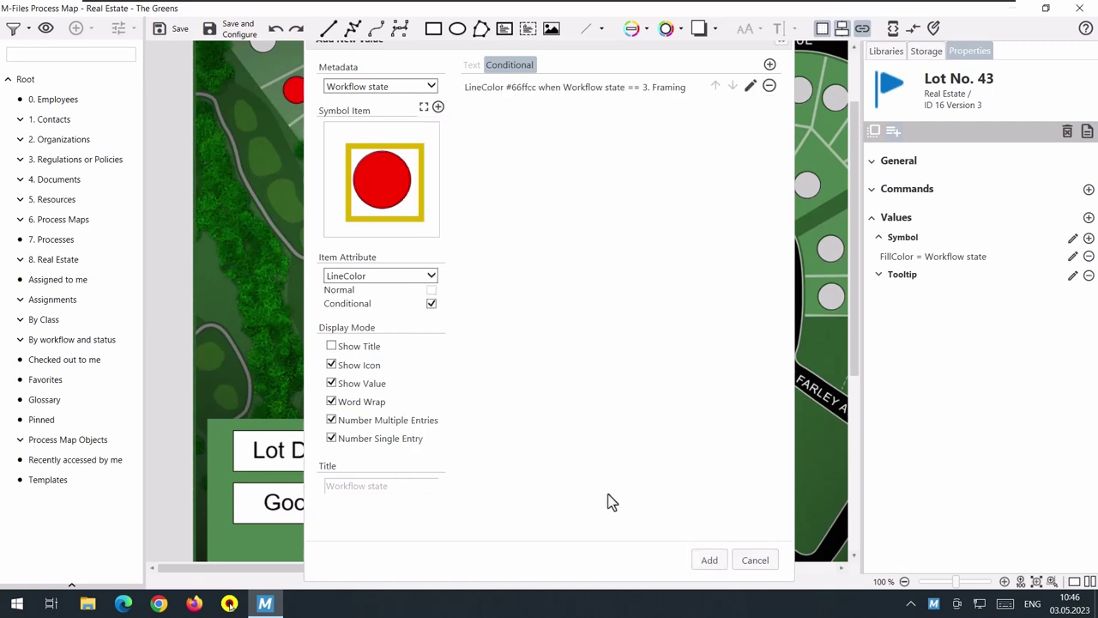
pyautogui.click(709, 562)
pyautogui.click(494, 407)
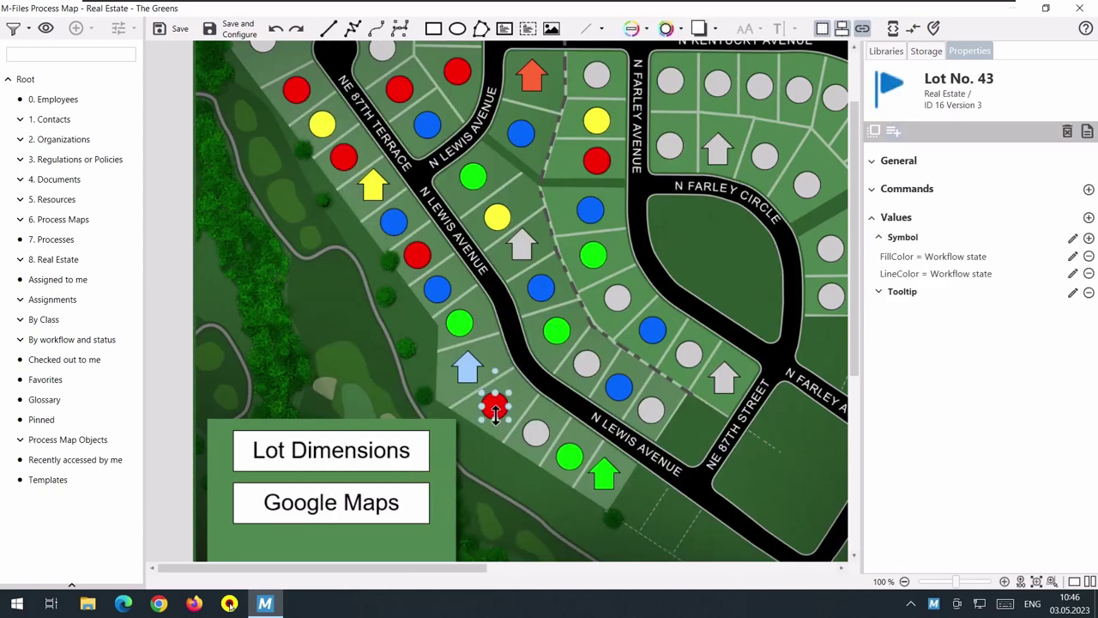
pyautogui.click(526, 494)
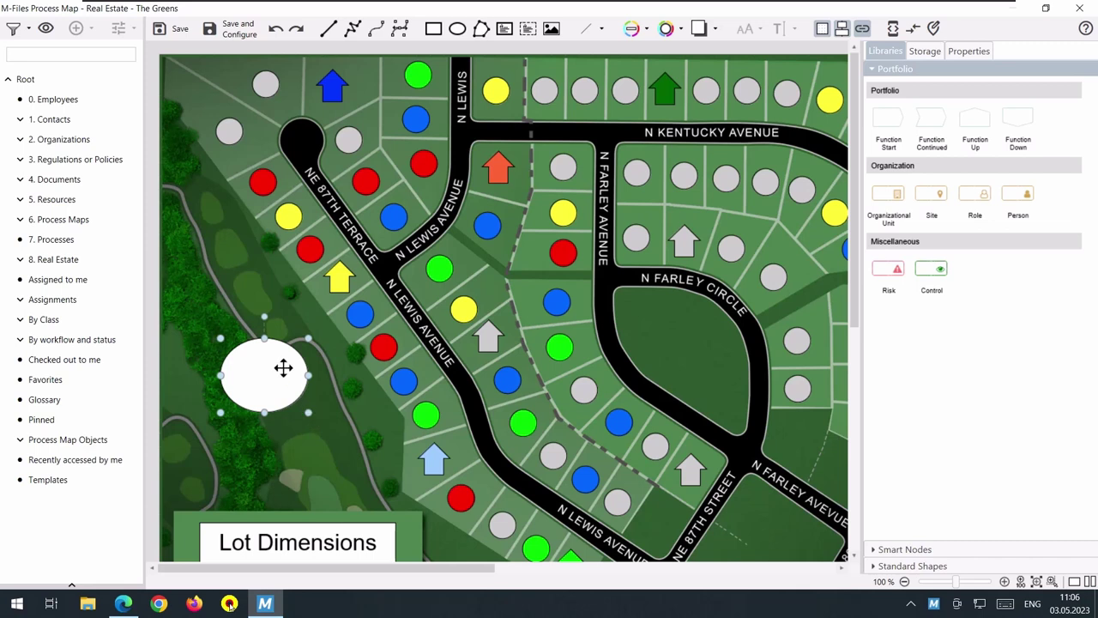
# Move the white ellipse slightly closer to the lots and show its general properties.
pyautogui.moveTo(283, 368); pyautogui.dragTo(301, 353)
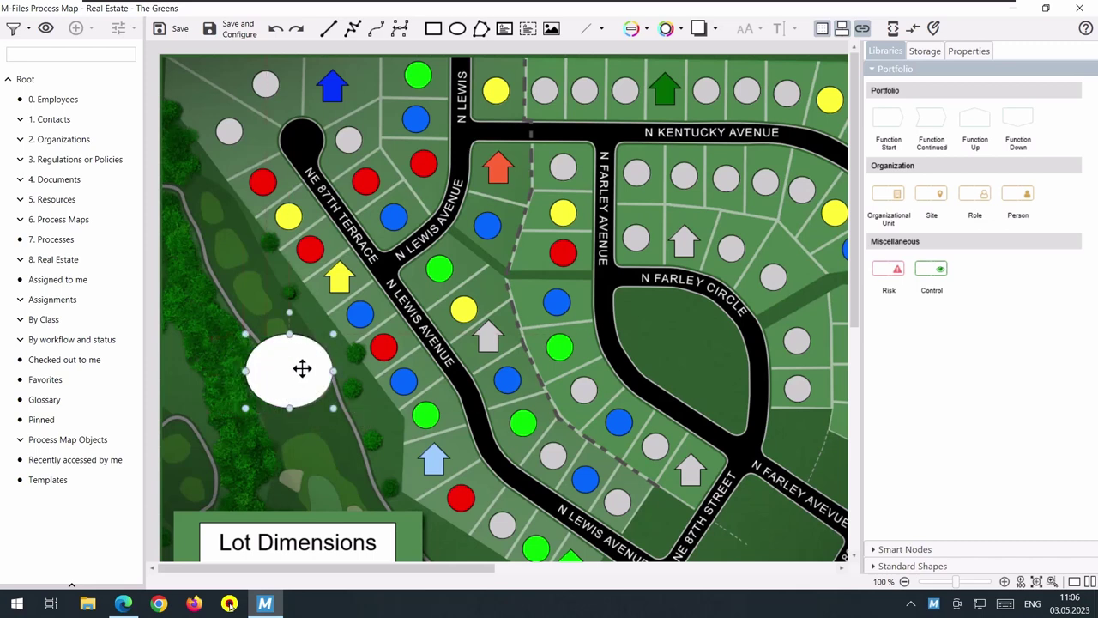
pyautogui.click(969, 51)
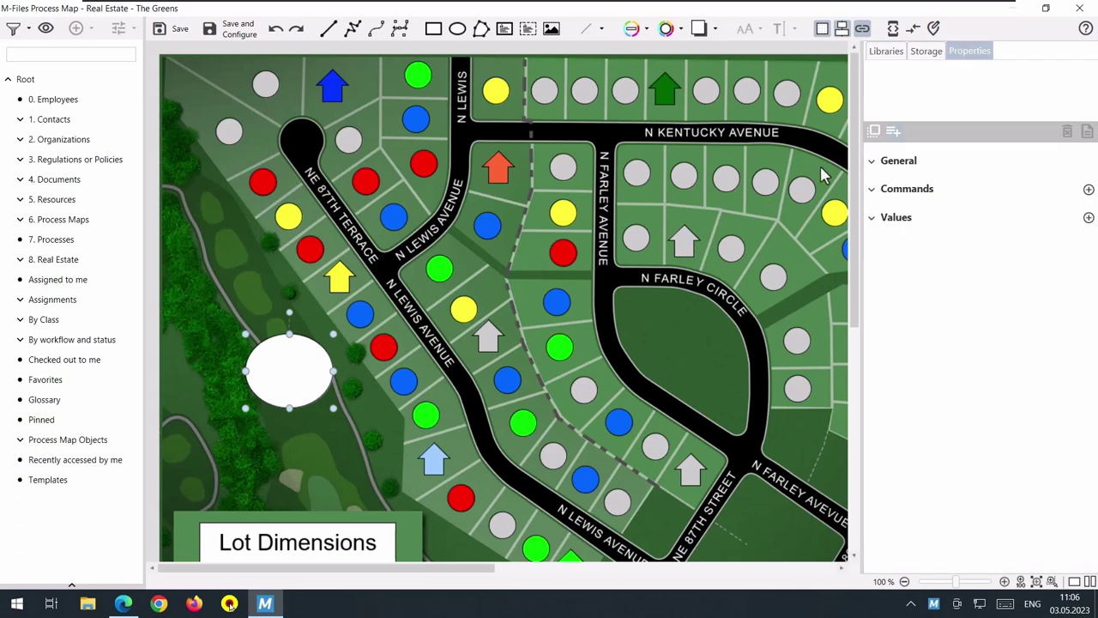
pyautogui.click(871, 162)
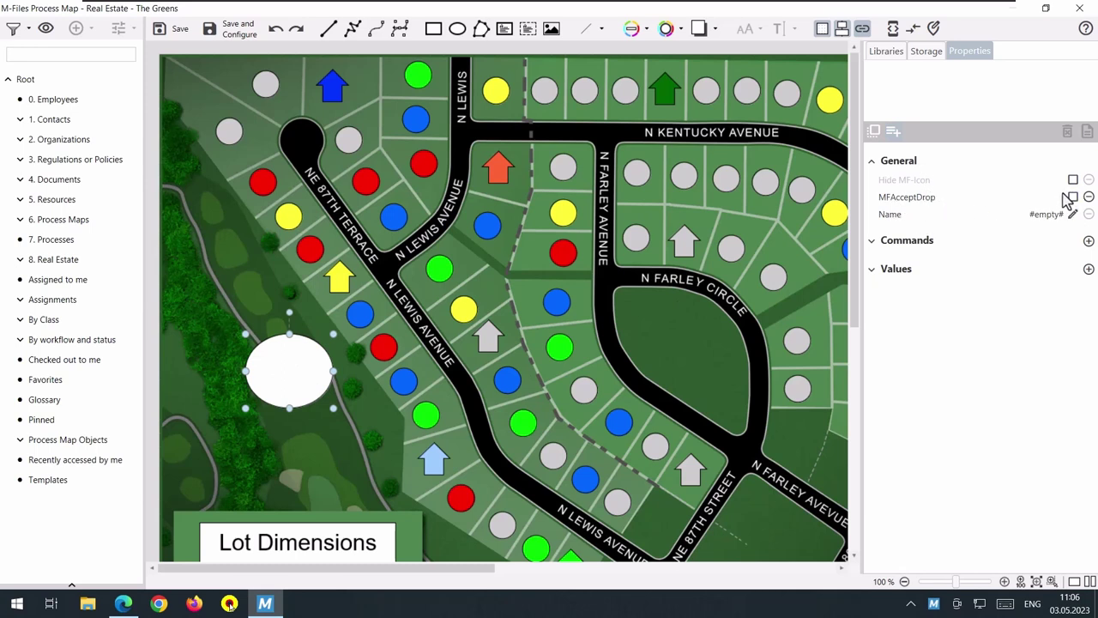
# Switch the sidebar to the object list and place the Account Director role on the wooded area beside NE 87th Terrace.
pyautogui.click(27, 29)
pyautogui.click(57, 90)
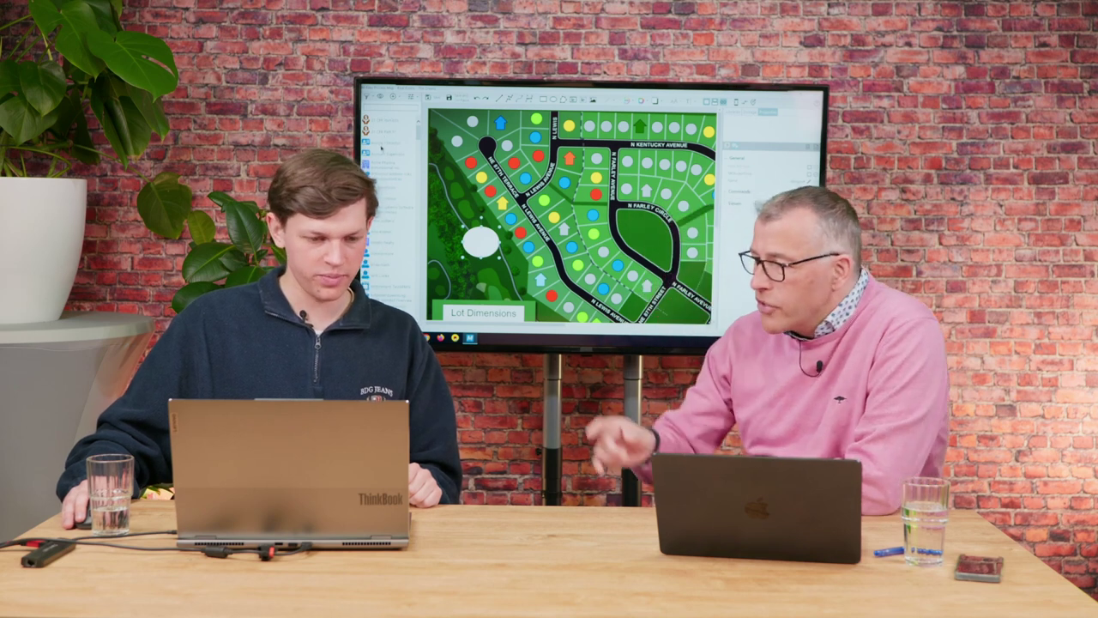
pyautogui.moveTo(59, 139); pyautogui.dragTo(236, 251)
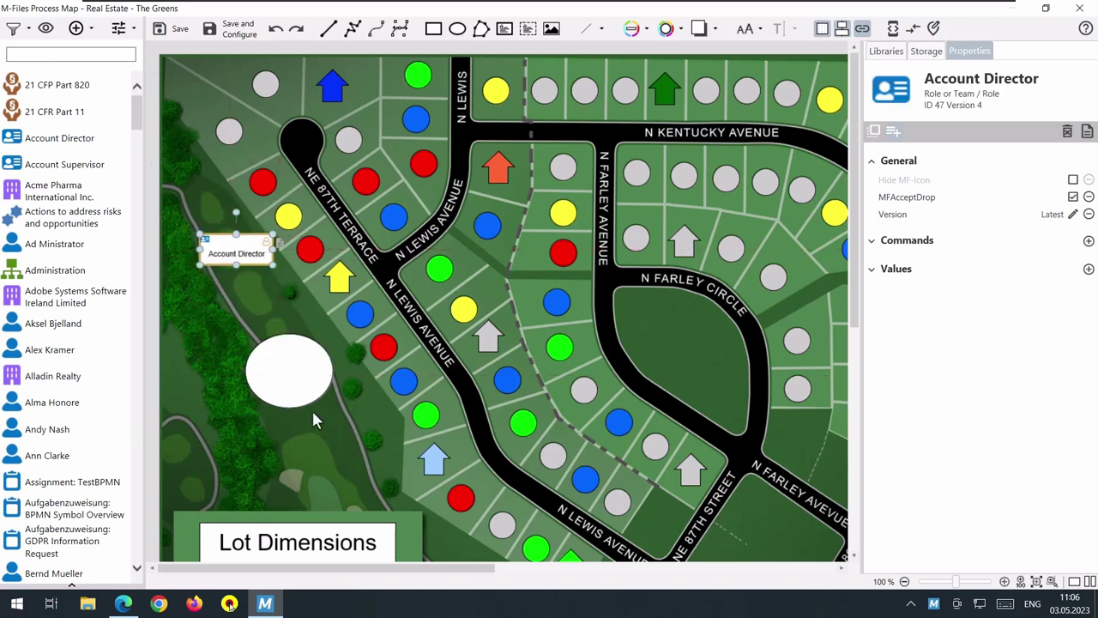
# Enable MFAcceptDrop on the white ellipse and assign the Adobe Systems Software Ireland Limited organization to it.
pyautogui.click(296, 364)
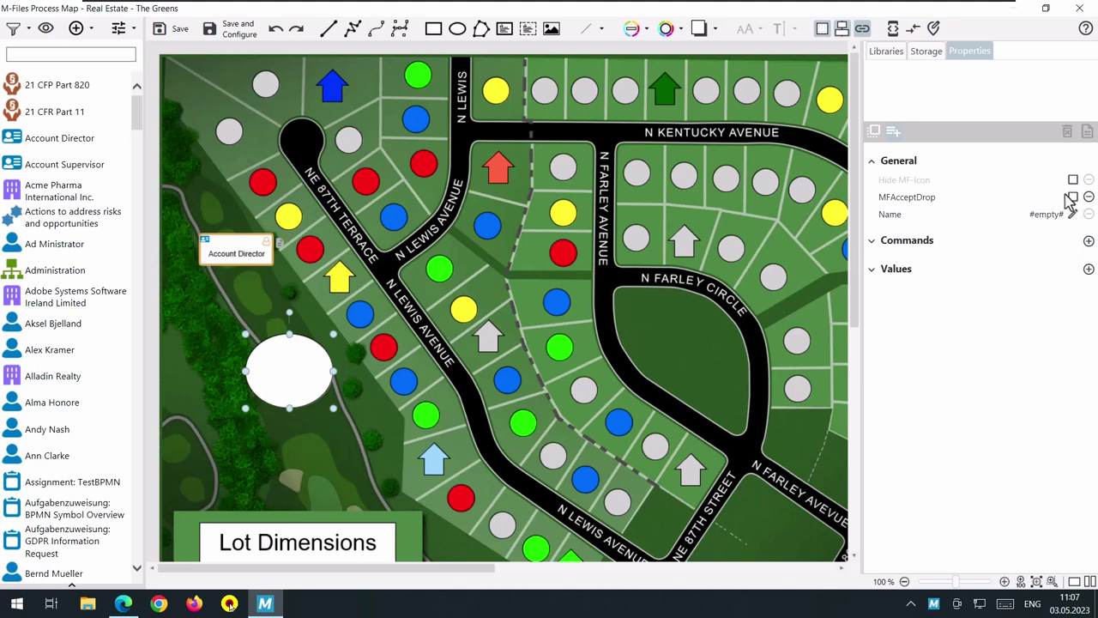
pyautogui.click(1073, 197)
pyautogui.moveTo(51, 304); pyautogui.dragTo(321, 359)
pyautogui.click(333, 339)
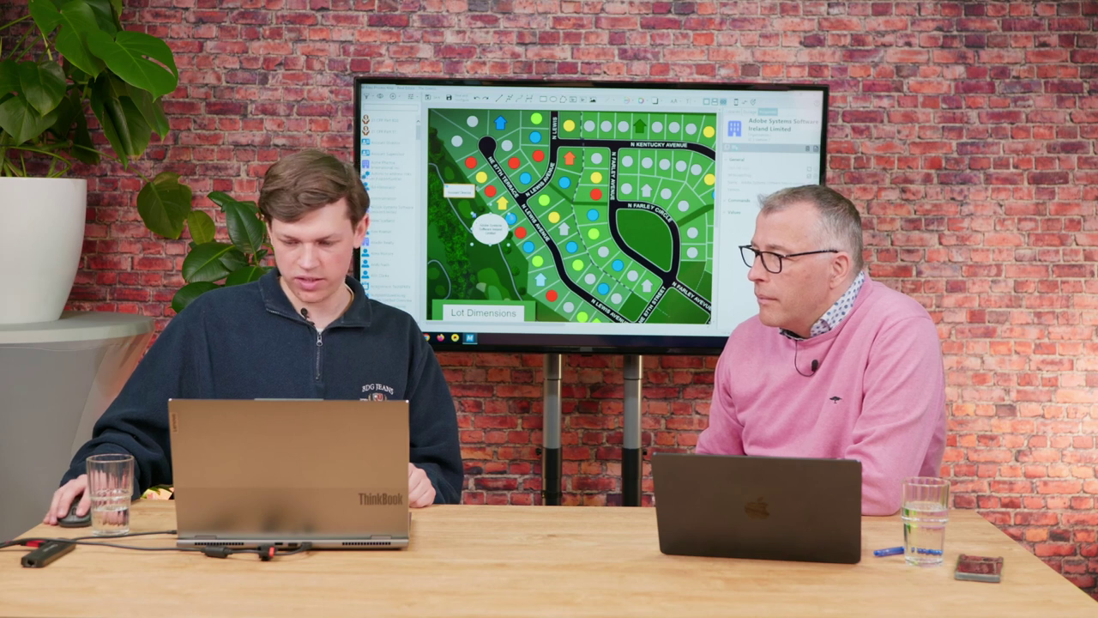
# Hide the MF-Icon on the Adobe Systems Software Ireland Limited ellipse.
pyautogui.scroll(5, 525, 212)
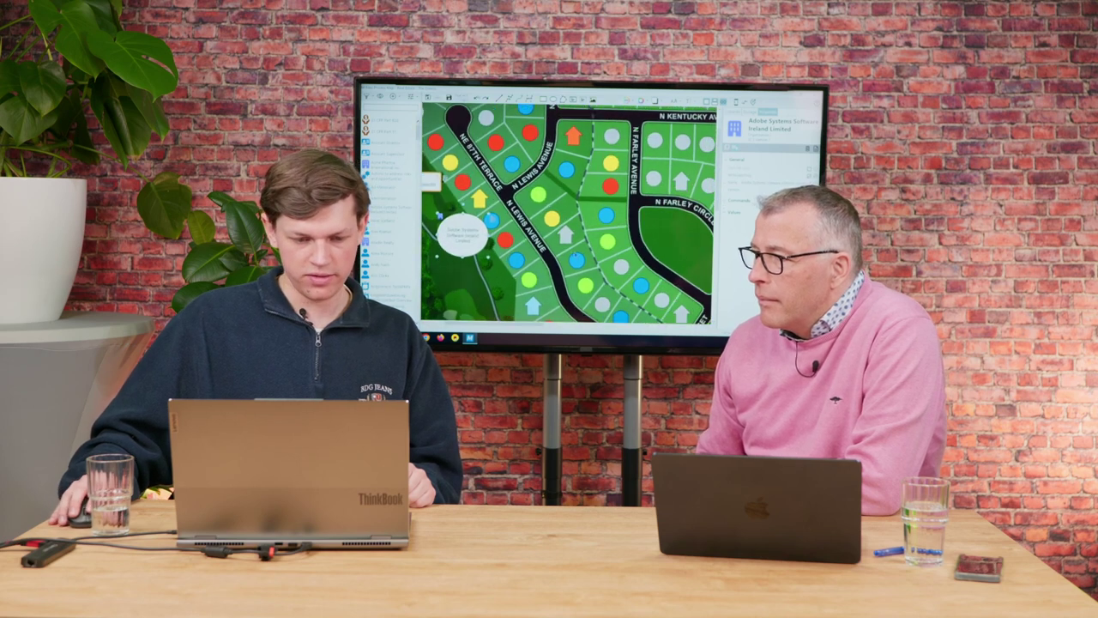
pyautogui.scroll(2, 481, 223)
pyautogui.click(487, 215)
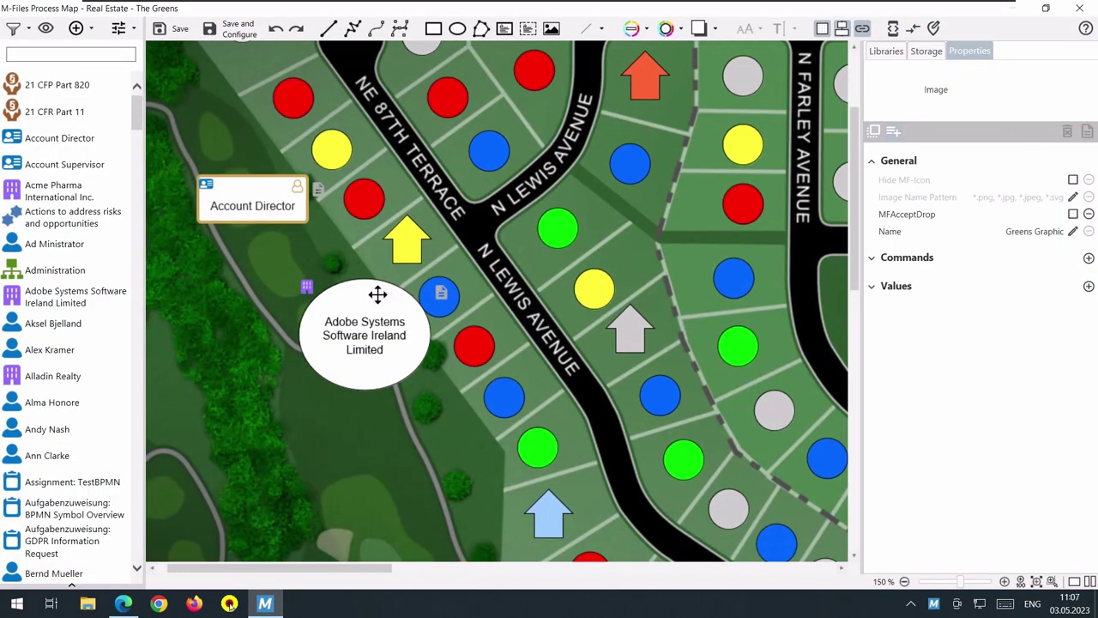
pyautogui.click(377, 295)
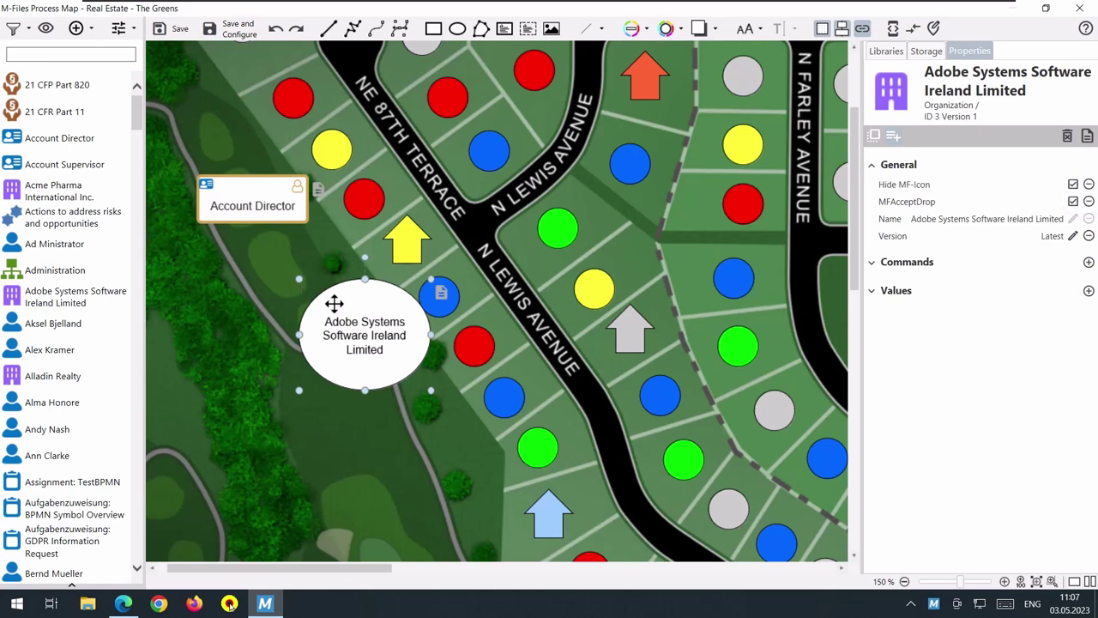
pyautogui.click(456, 404)
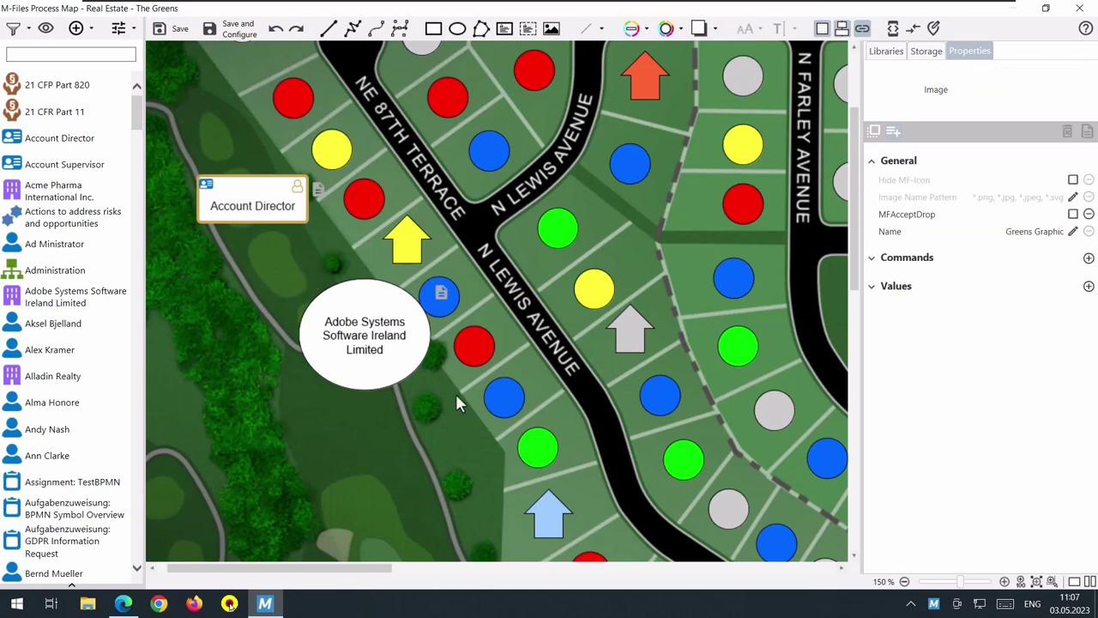
pyautogui.click(412, 337)
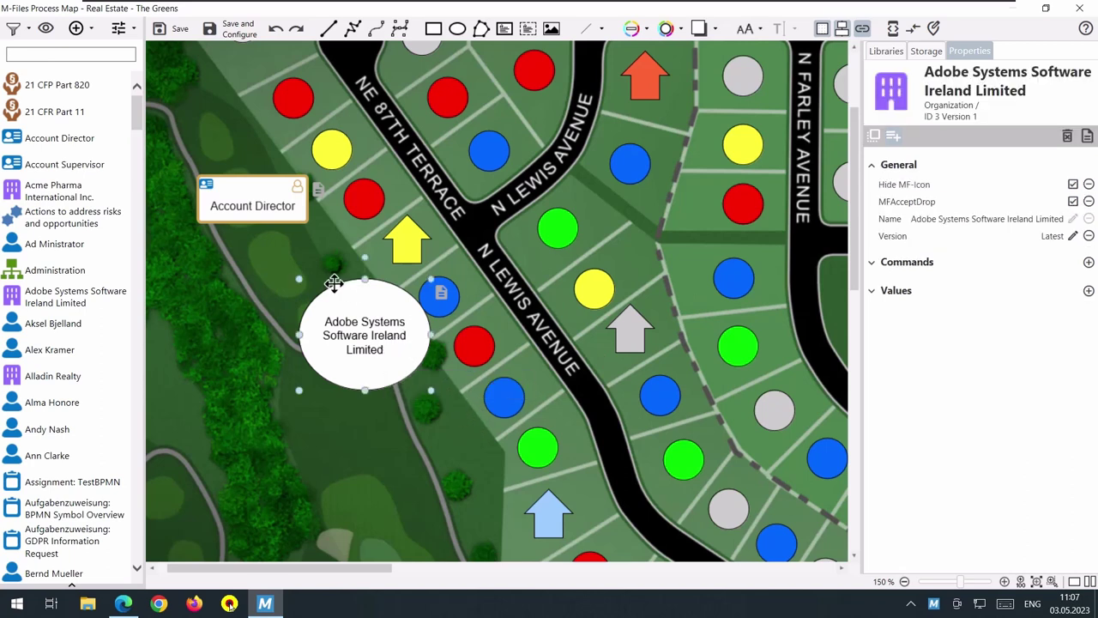
pyautogui.click(281, 221)
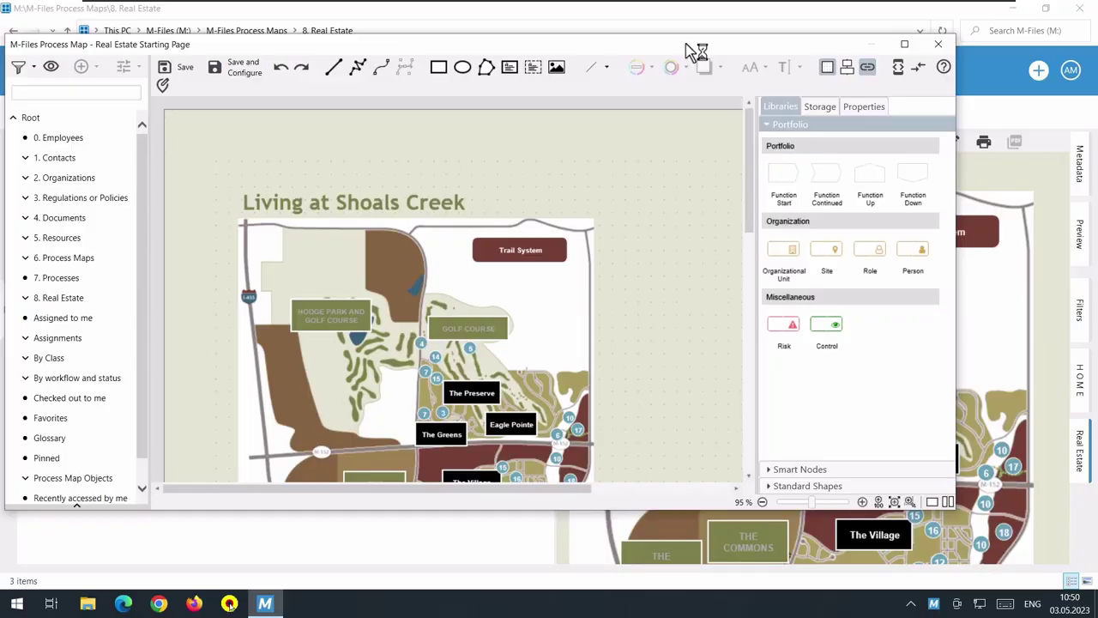
# Maximize the Real Estate Starting Page map and bring the Living at Shoals Creek overview into view.
pyautogui.scroll(-2, 635, 279)
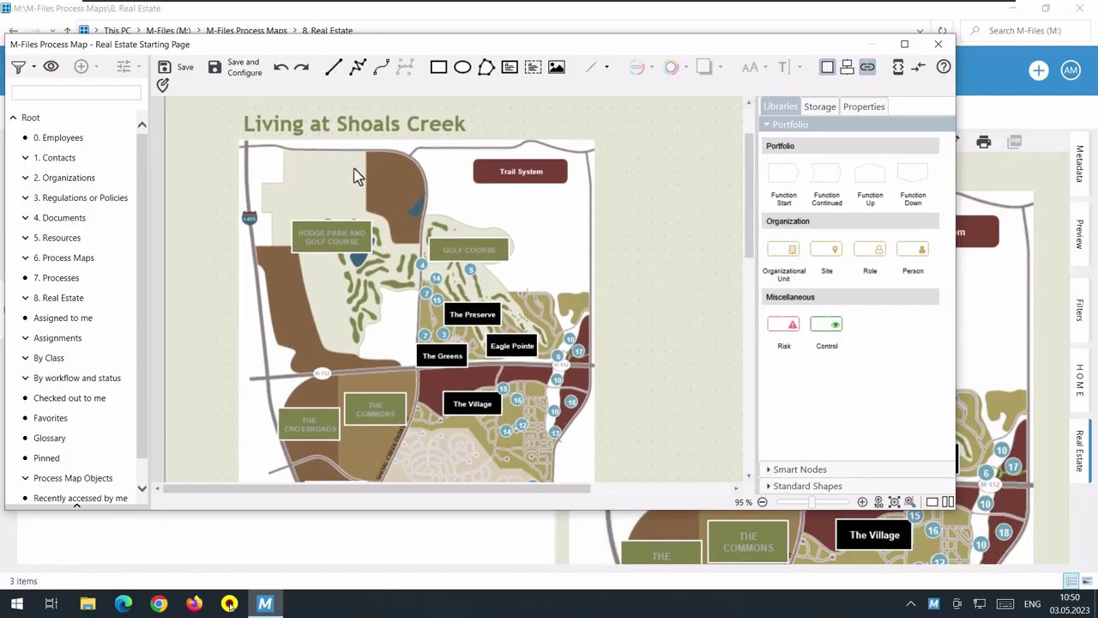
pyautogui.doubleClick(388, 47)
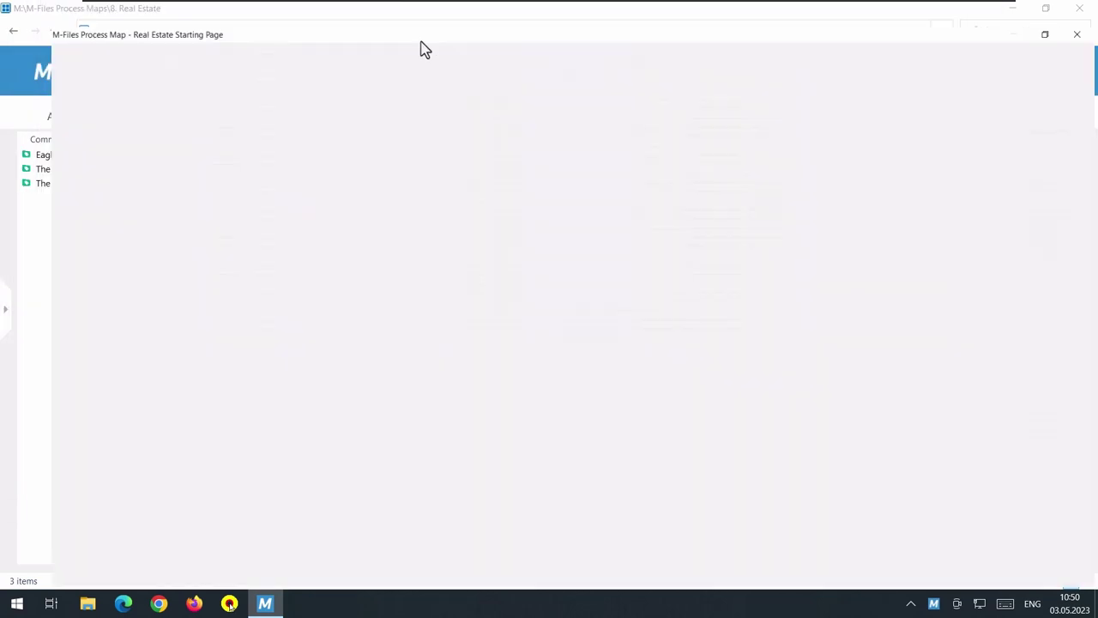
pyautogui.scroll(1, 218, 80)
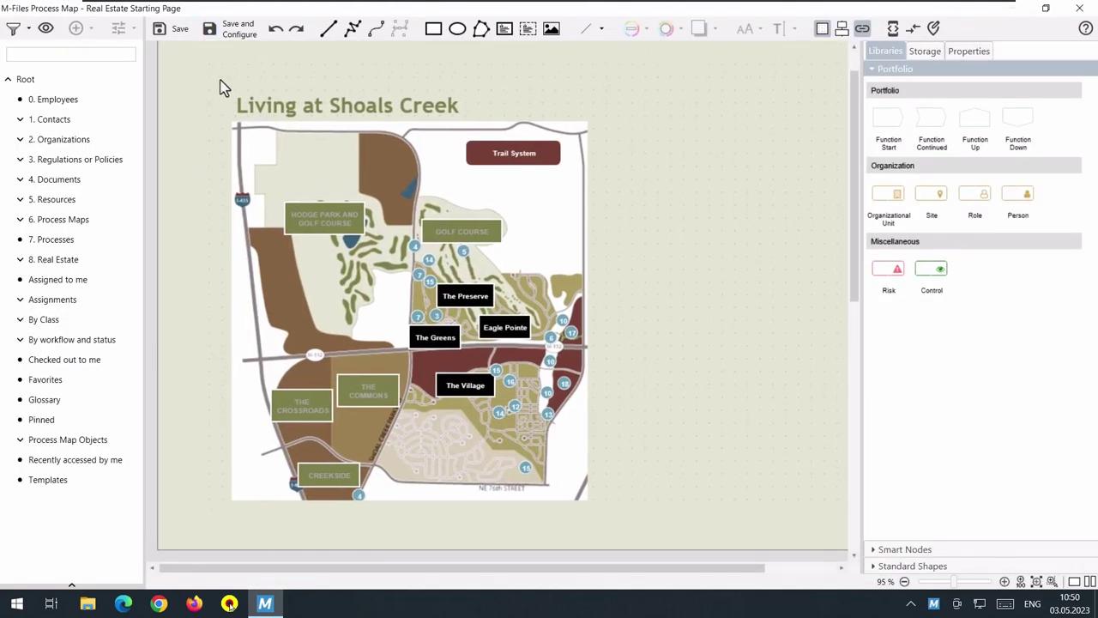
# Open the map's save configuration and examine the Show With View settings for the tab associated with 8. Real Estate.
pyautogui.click(210, 28)
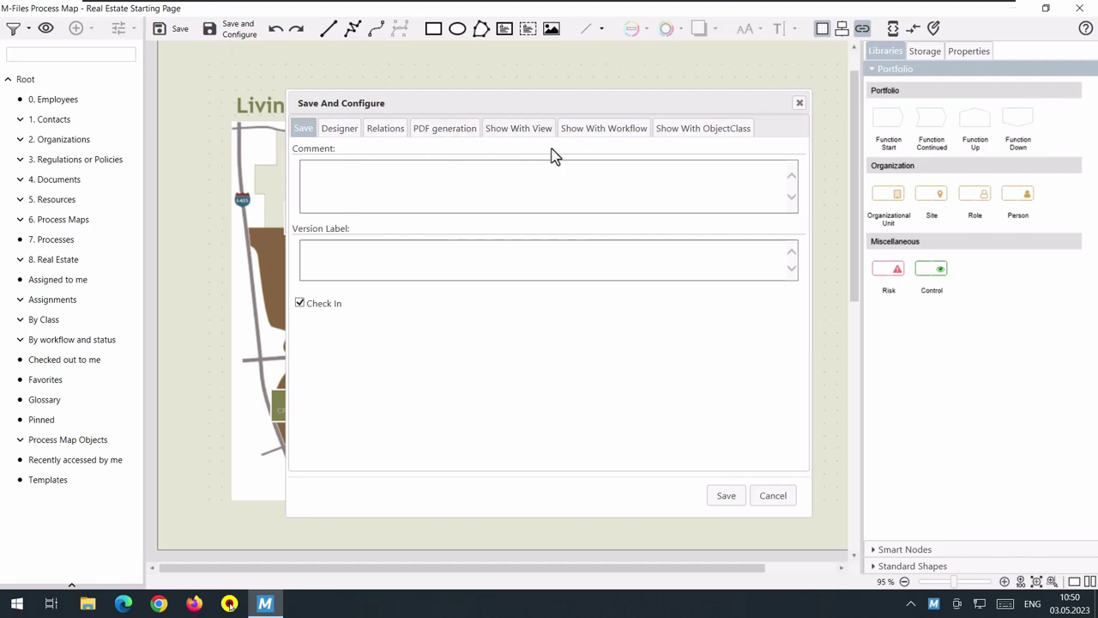
pyautogui.click(530, 133)
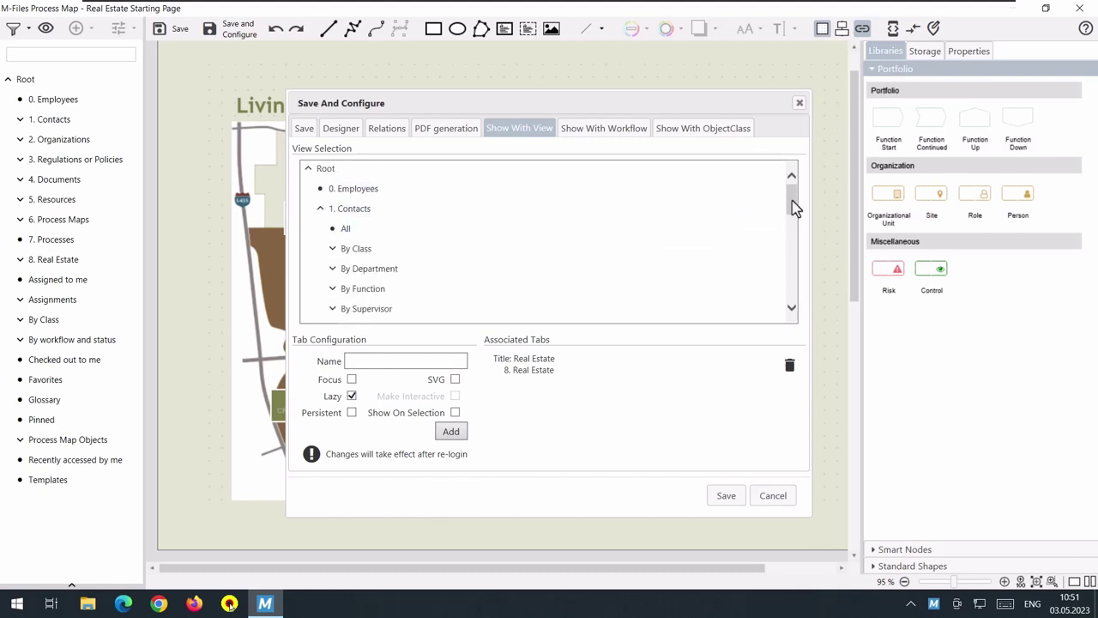
pyautogui.moveTo(795, 234); pyautogui.dragTo(795, 266)
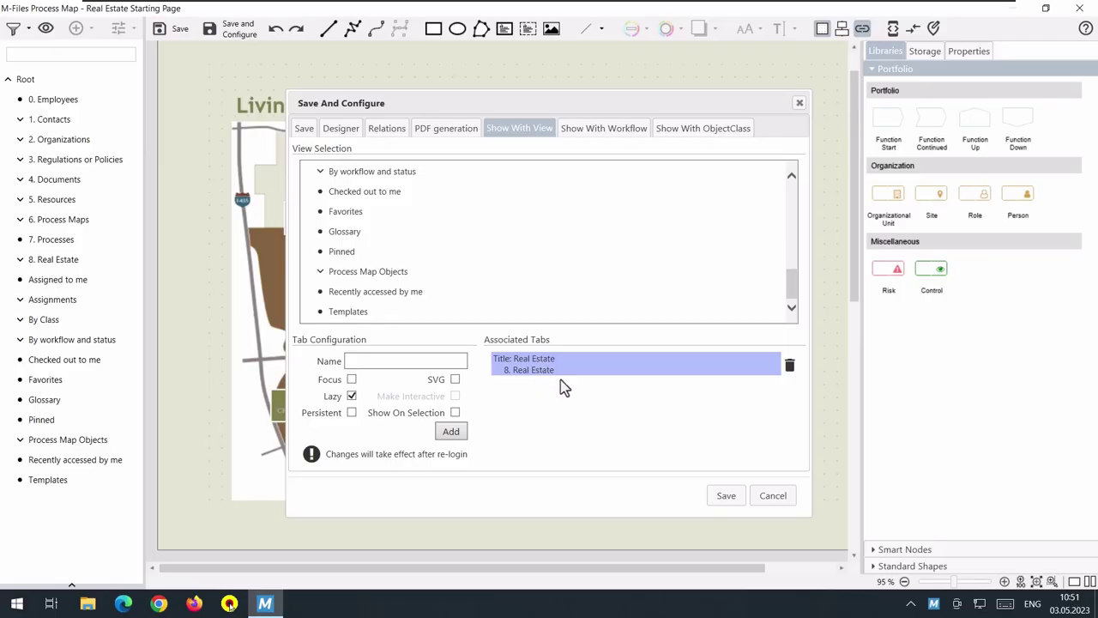
pyautogui.click(539, 371)
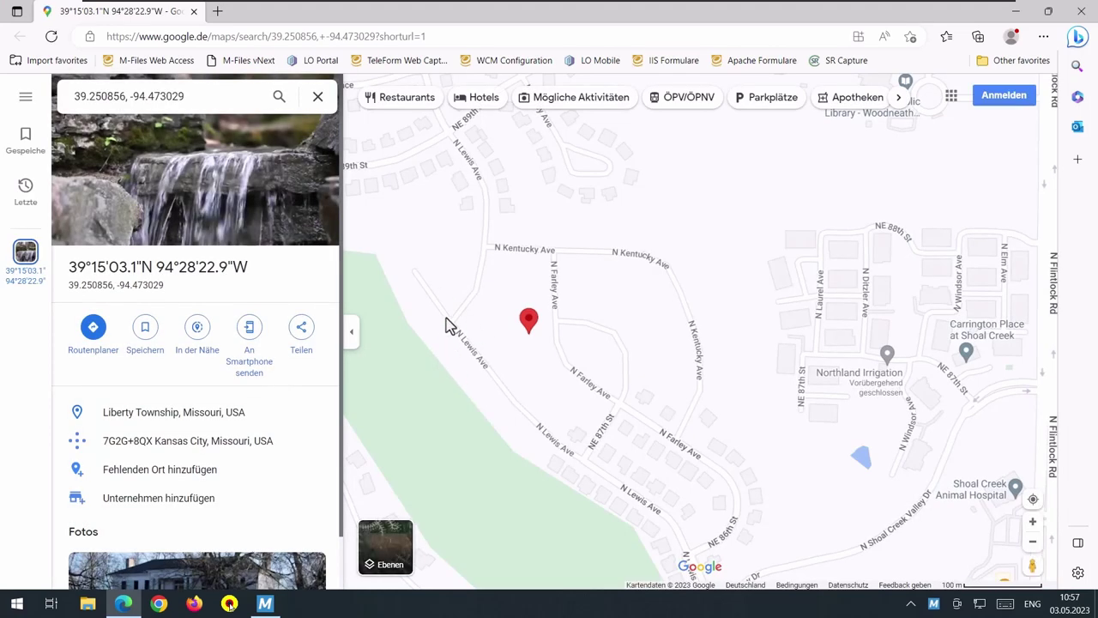
# In the browser's Google Maps page, switch to satellite imagery and collapse the location details.
pyautogui.click(393, 543)
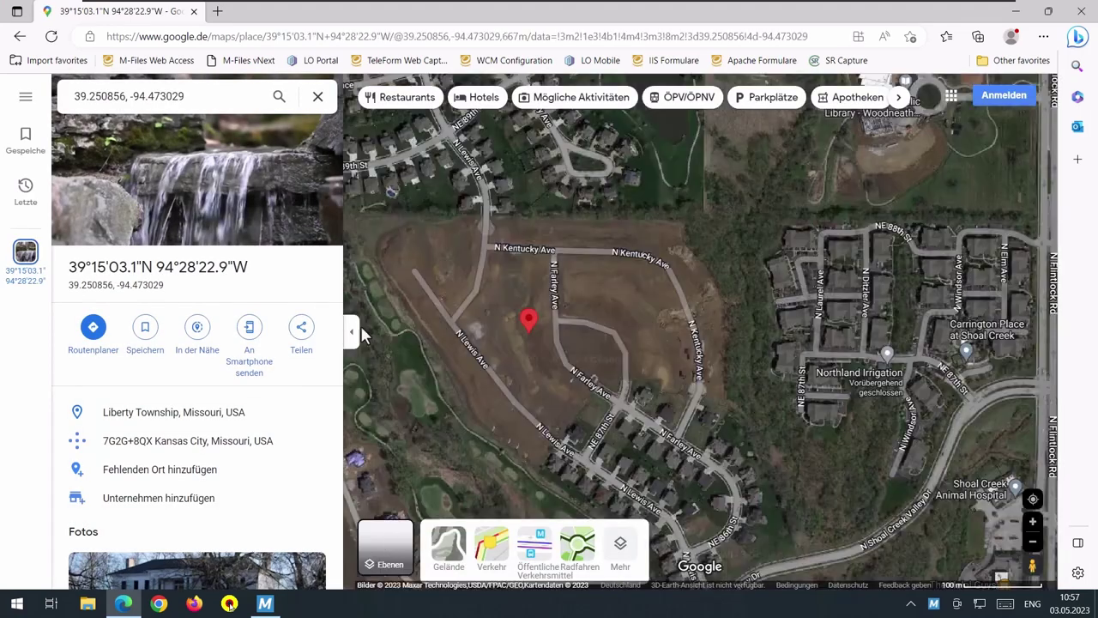
pyautogui.click(351, 332)
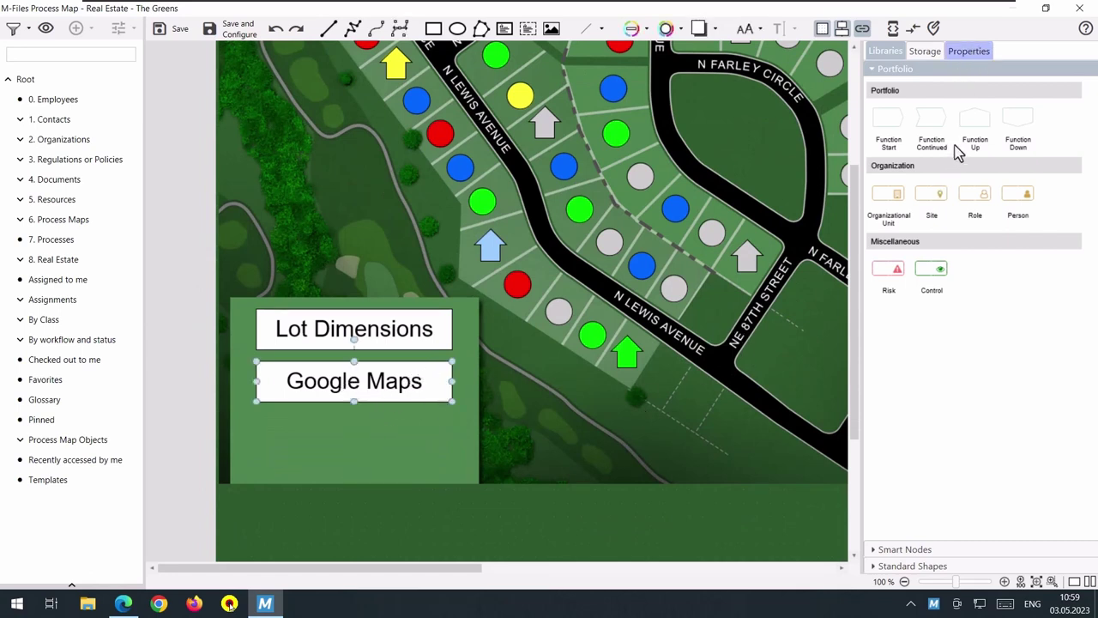
# Show the commands of the Google Maps box on The Greens map and open its on-click URL command for editing.
pyautogui.click(872, 189)
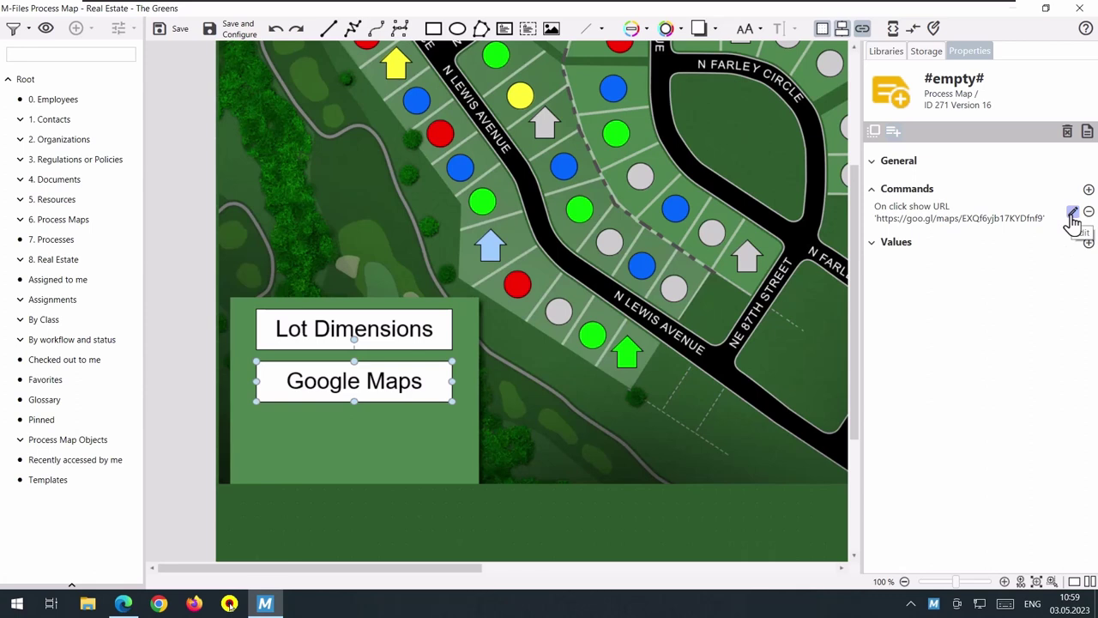
pyautogui.click(1073, 214)
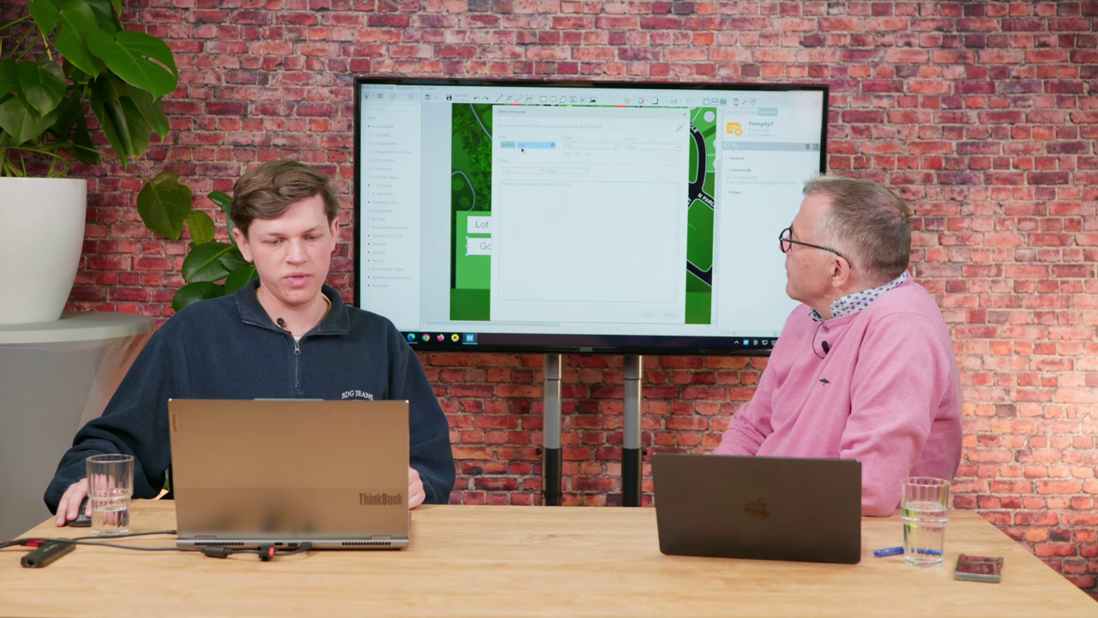
# Examine the item, trigger, action and target options available for the Google Maps command.
pyautogui.moveTo(524, 152); pyautogui.dragTo(555, 146)
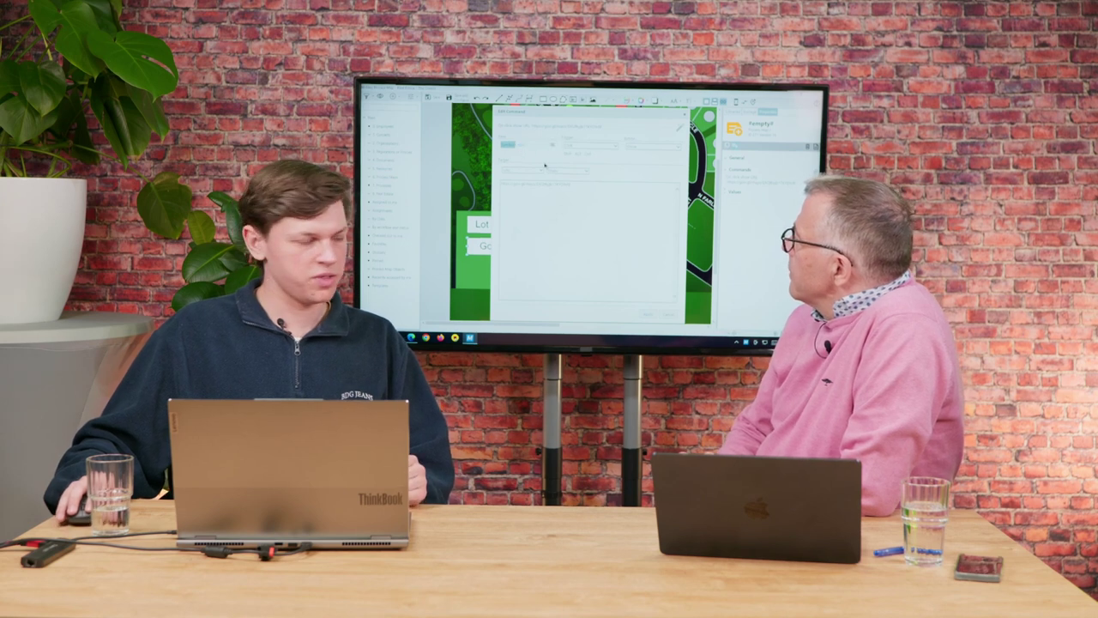
pyautogui.click(537, 156)
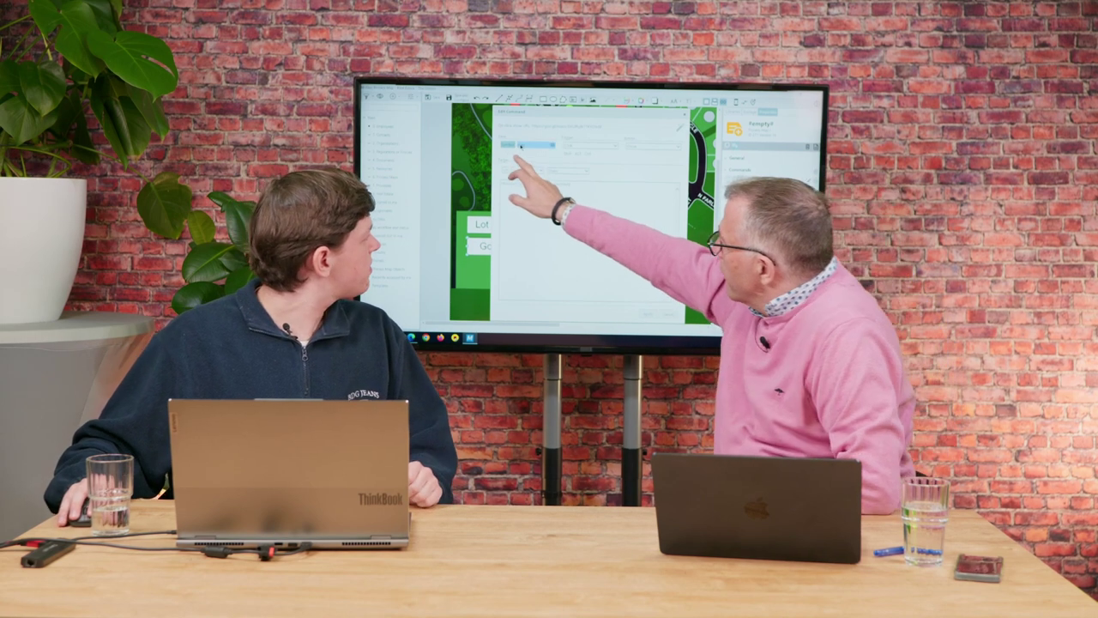
pyautogui.moveTo(504, 145); pyautogui.dragTo(553, 146)
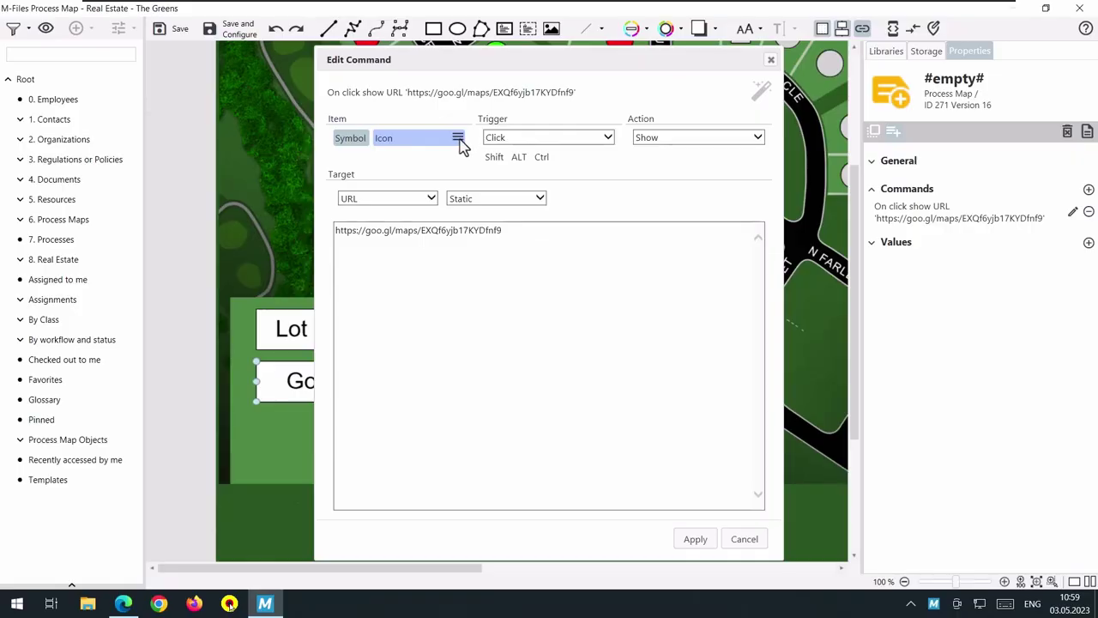
pyautogui.click(458, 139)
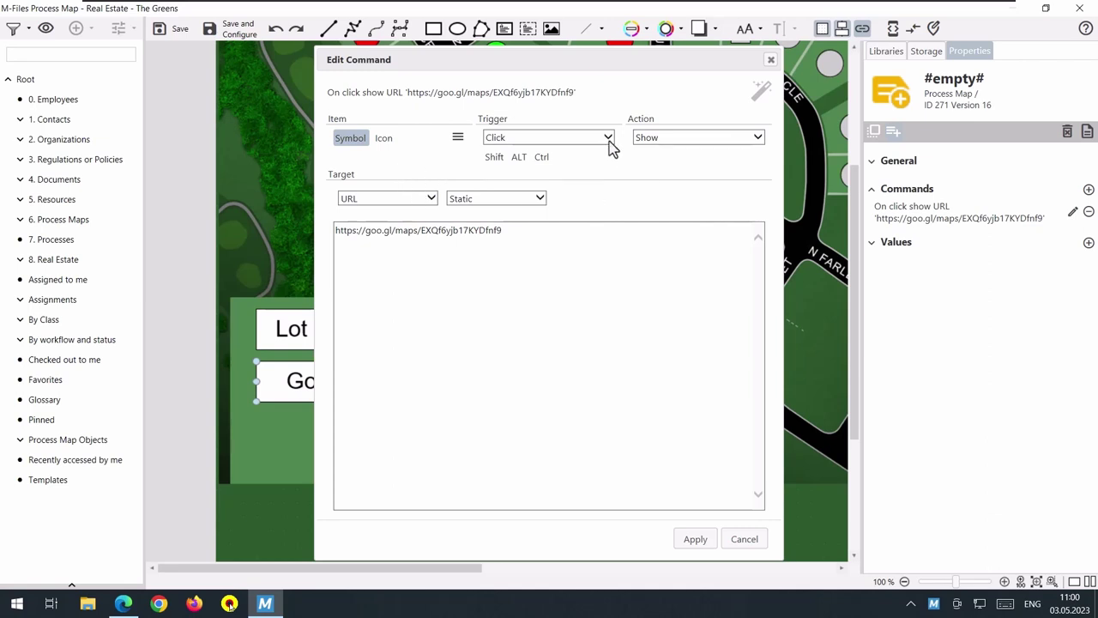
pyautogui.click(608, 138)
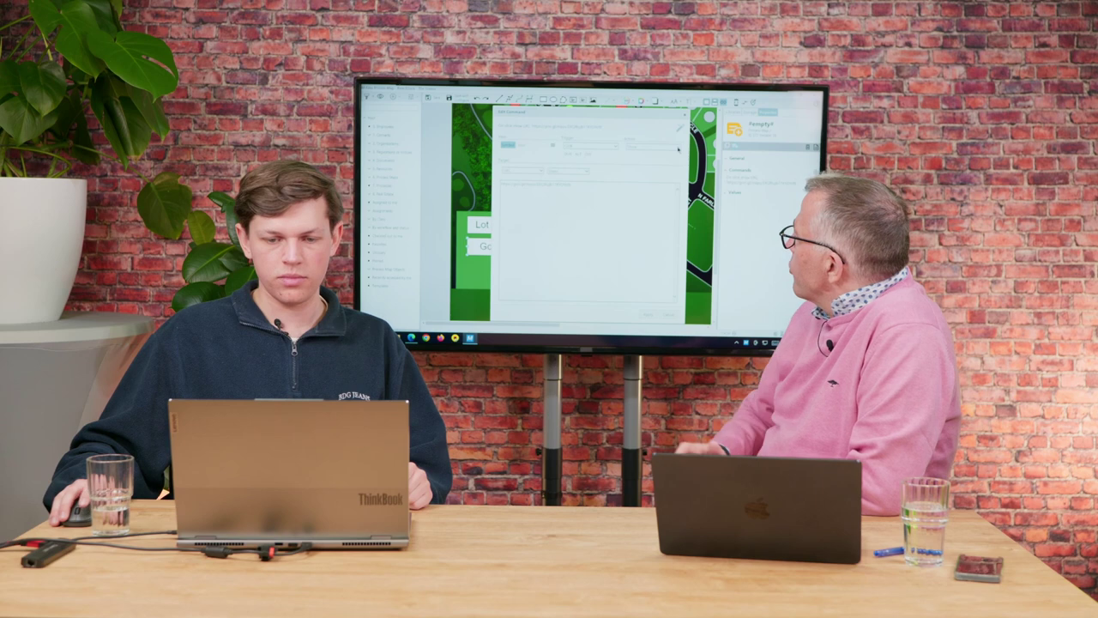
pyautogui.click(654, 147)
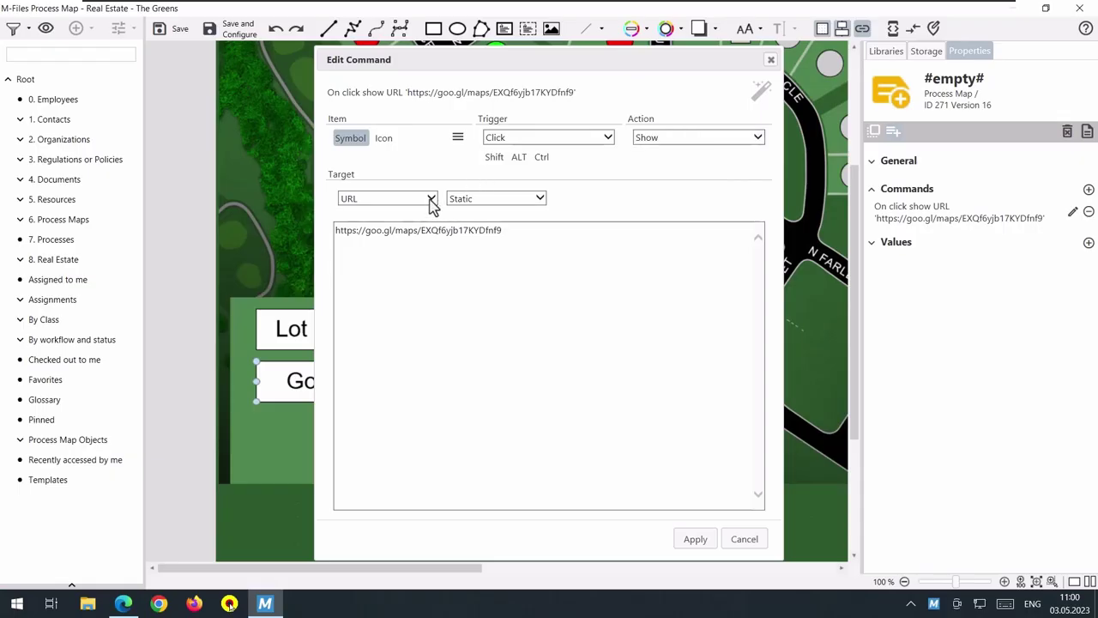
pyautogui.click(431, 199)
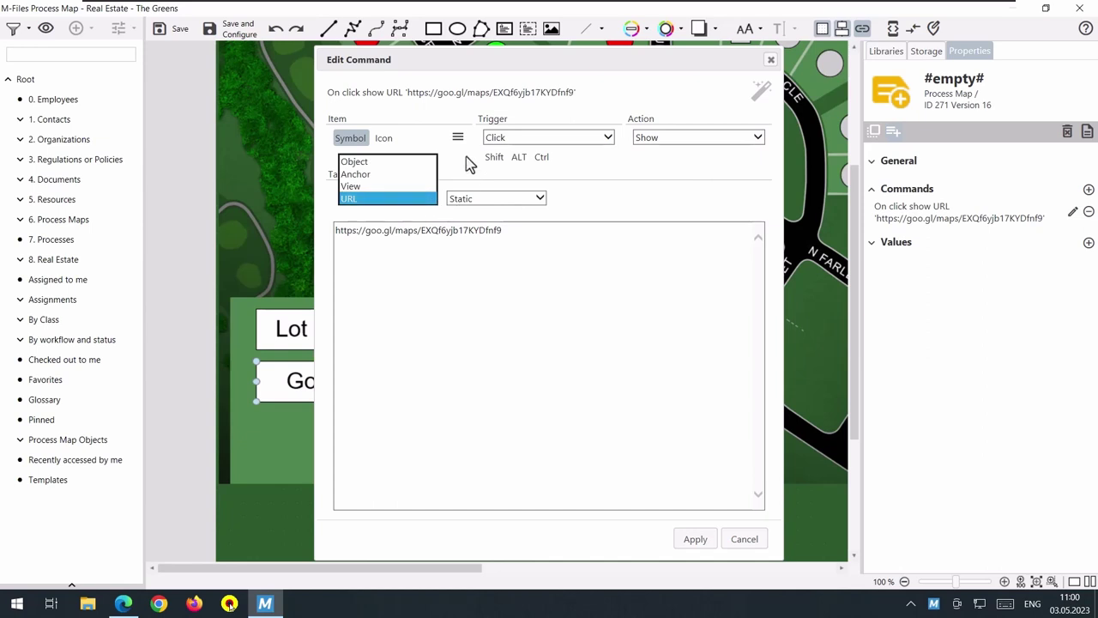
pyautogui.click(464, 175)
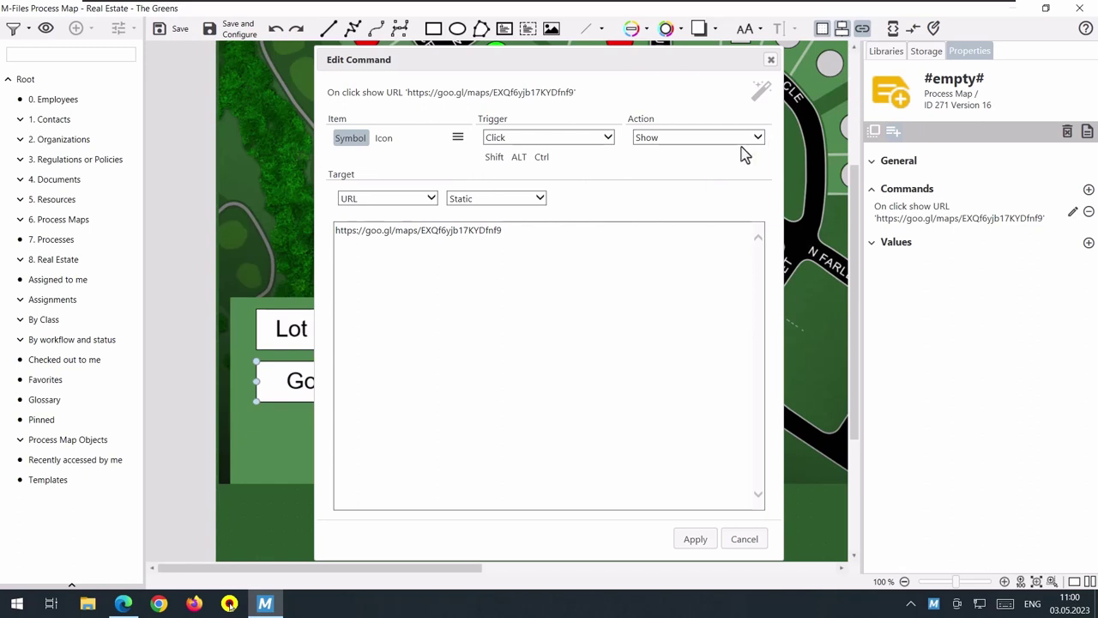
pyautogui.click(763, 142)
pyautogui.click(685, 172)
# Try Object as the command's target, review the actions it offers and return the target to URL.
pyautogui.click(436, 199)
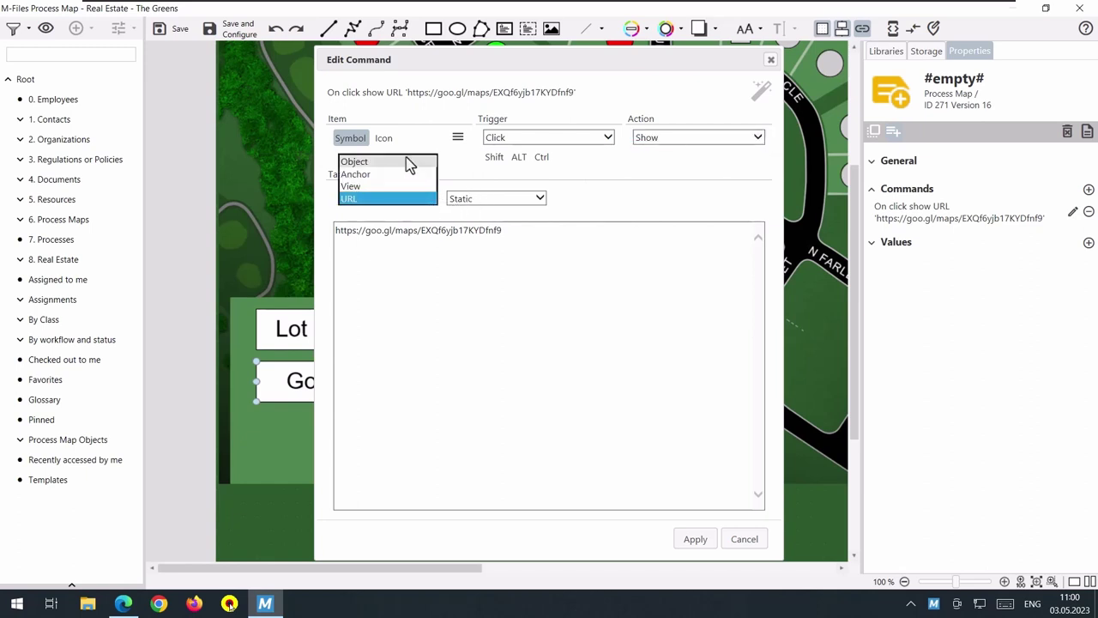
pyautogui.click(355, 162)
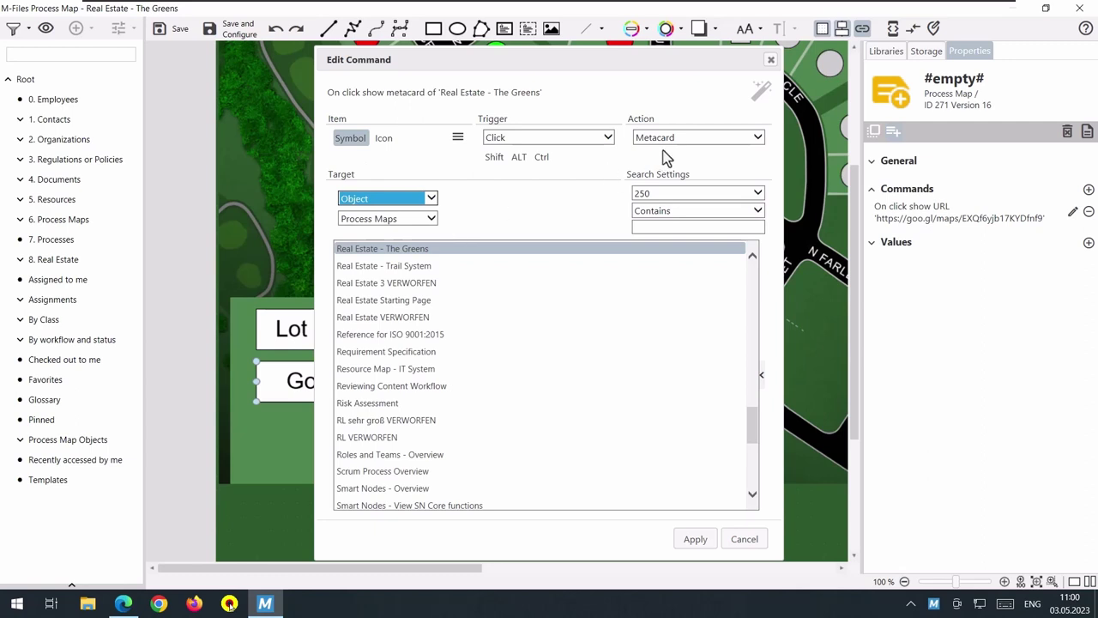
pyautogui.click(755, 141)
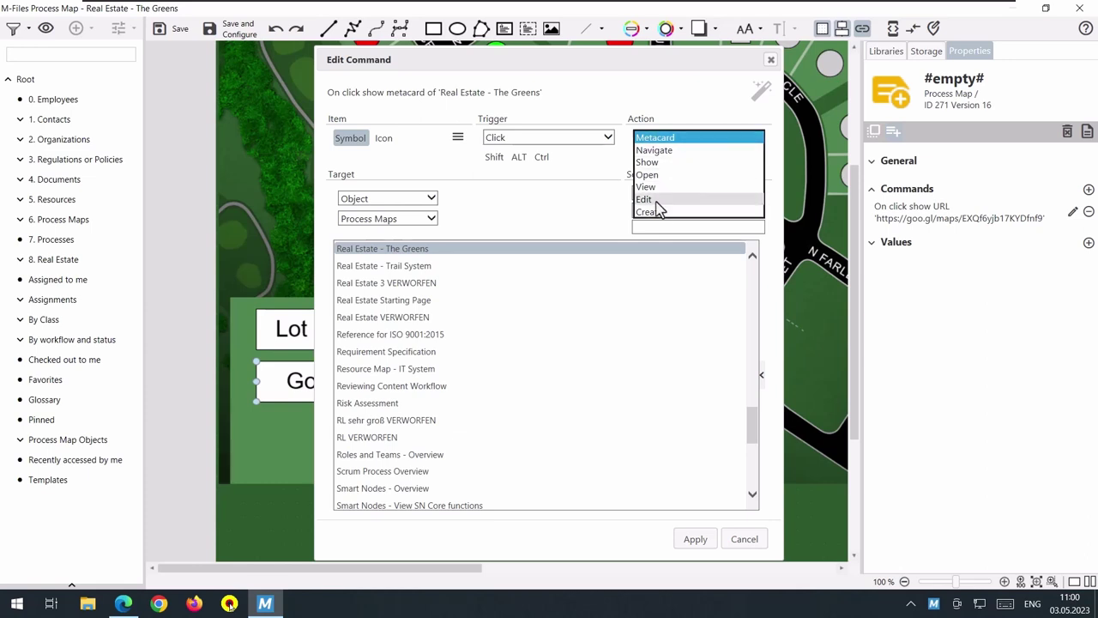
pyautogui.click(532, 191)
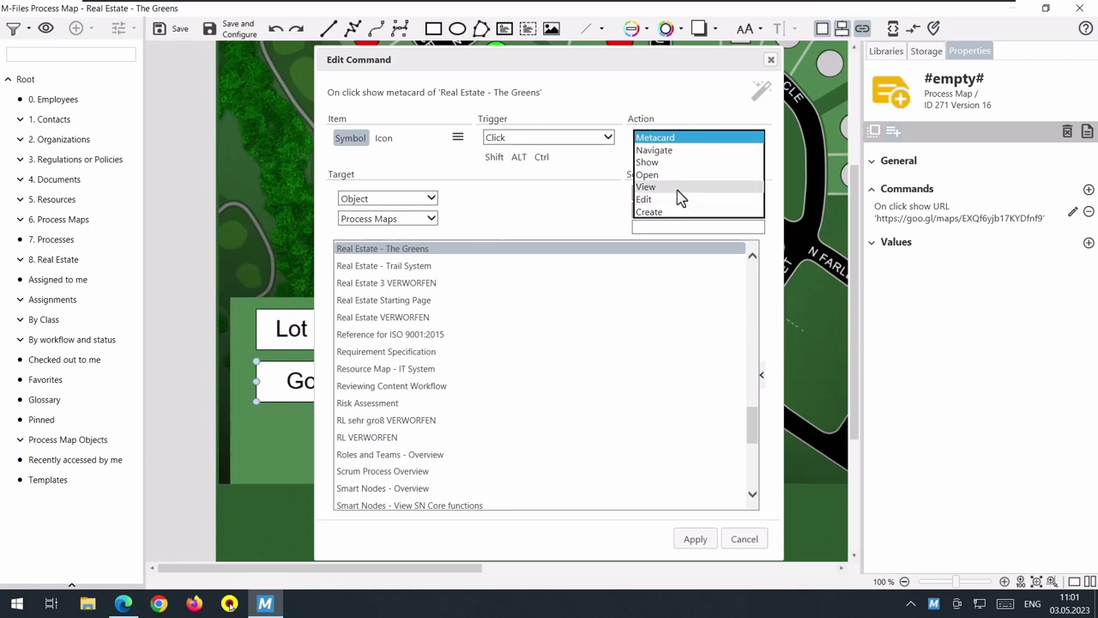
pyautogui.press('Escape')
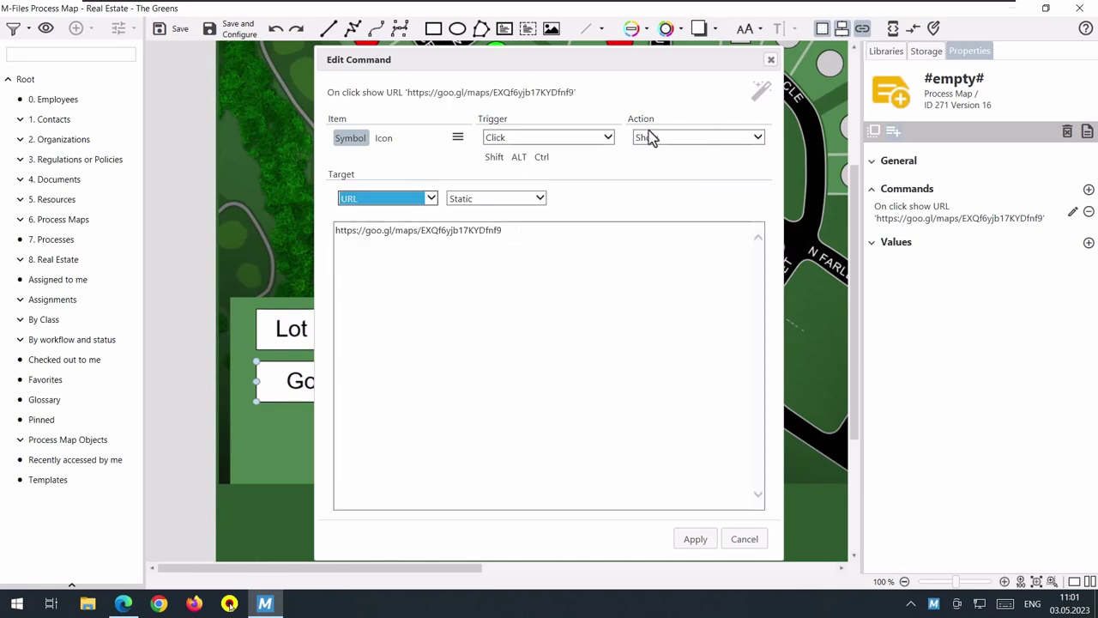
# Check the actions for the URL target, try Property as the URL source and return the source to Static.
pyautogui.click(760, 144)
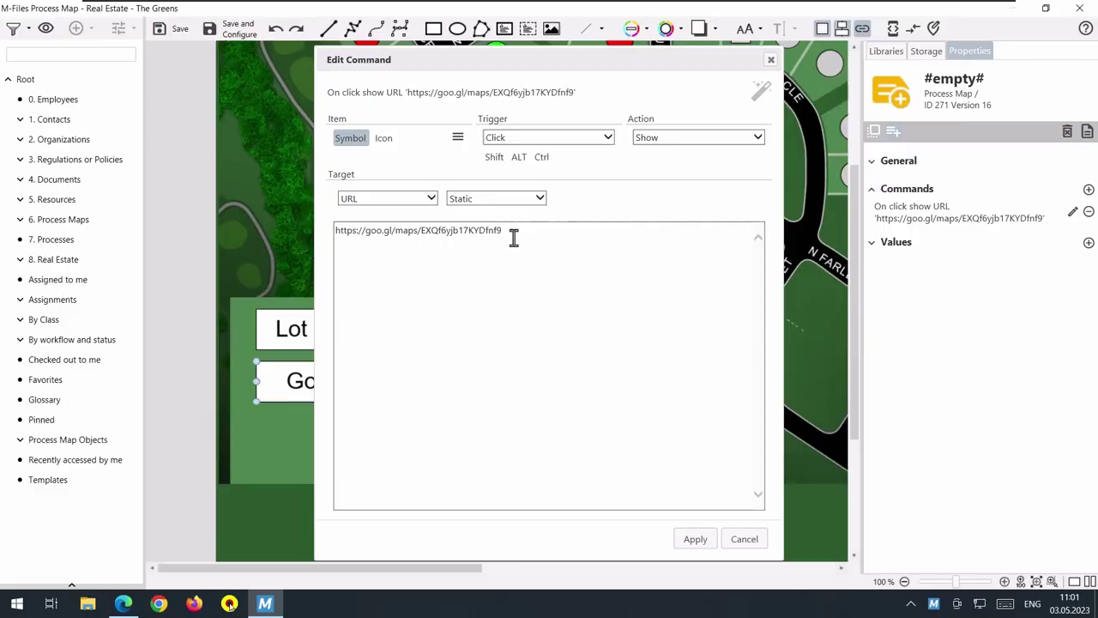
pyautogui.moveTo(514, 238); pyautogui.dragTo(456, 248)
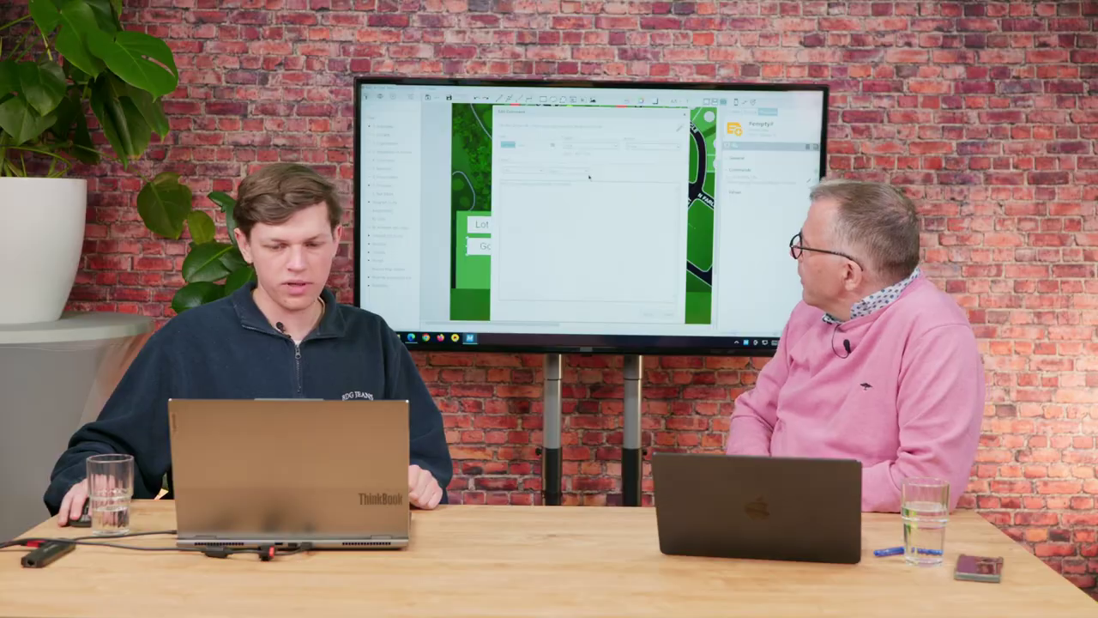
pyautogui.click(539, 200)
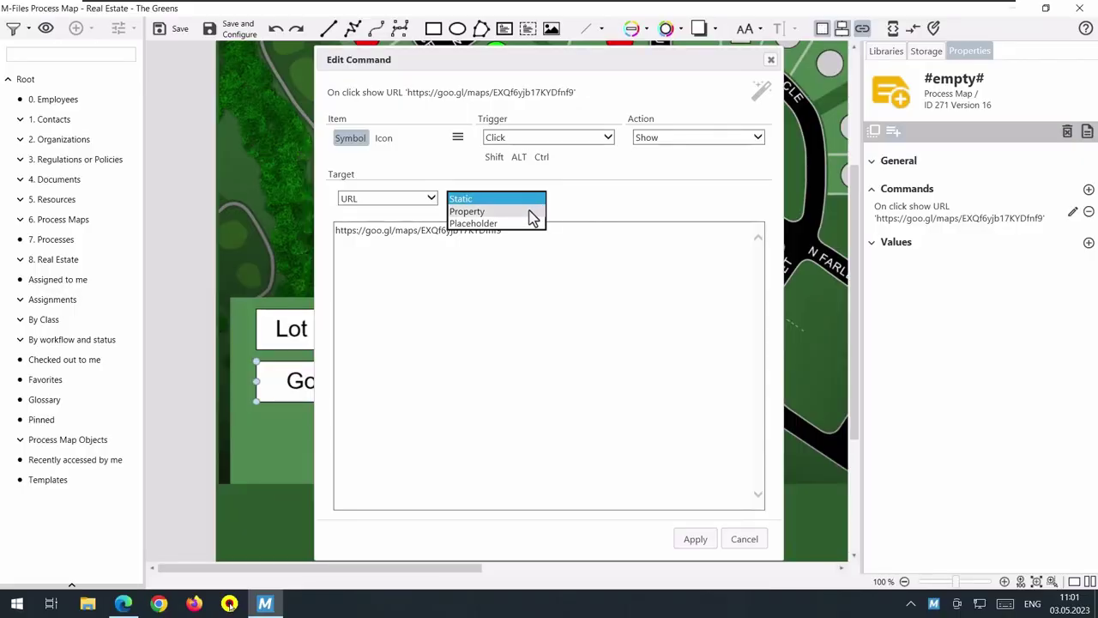
pyautogui.click(519, 213)
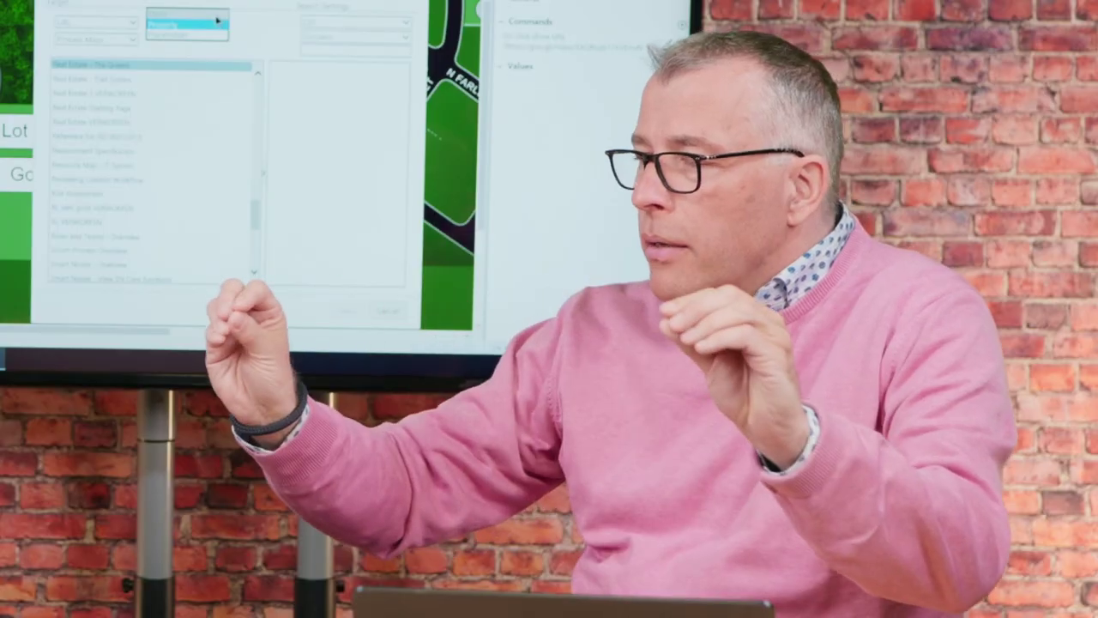
pyautogui.click(585, 171)
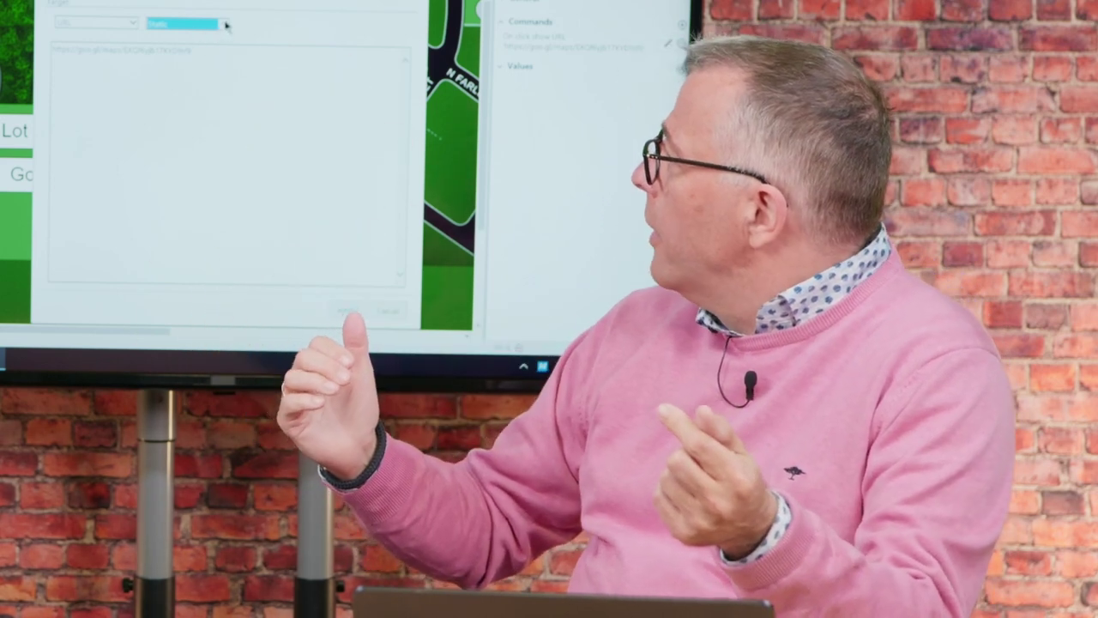
# Set the command's URL source to Placeholder and open the placeholder selection.
pyautogui.click(226, 25)
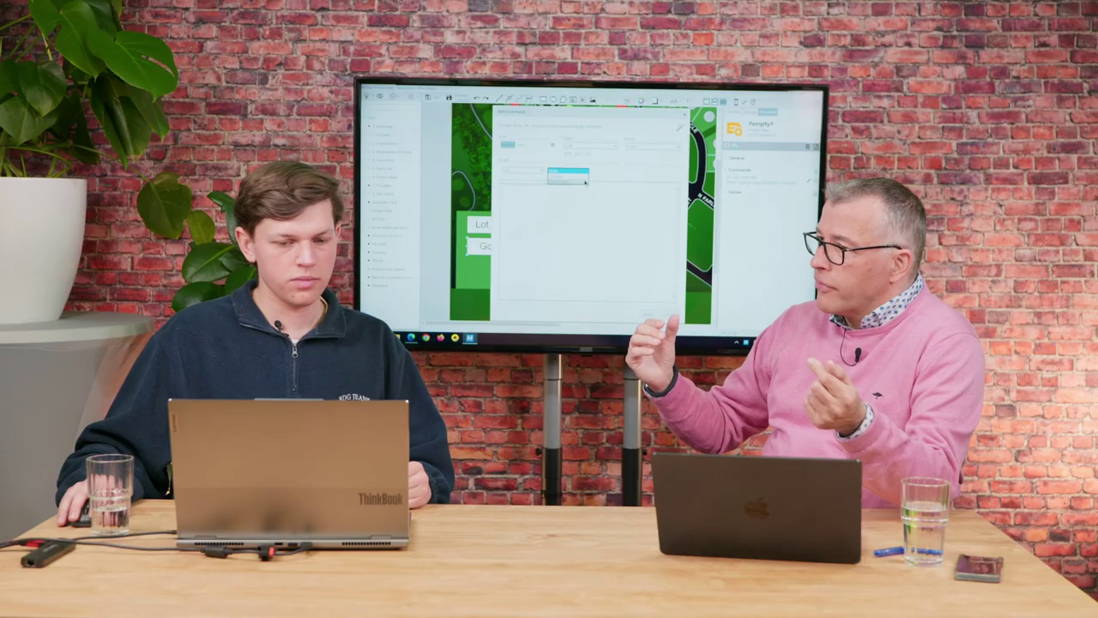
pyautogui.click(586, 181)
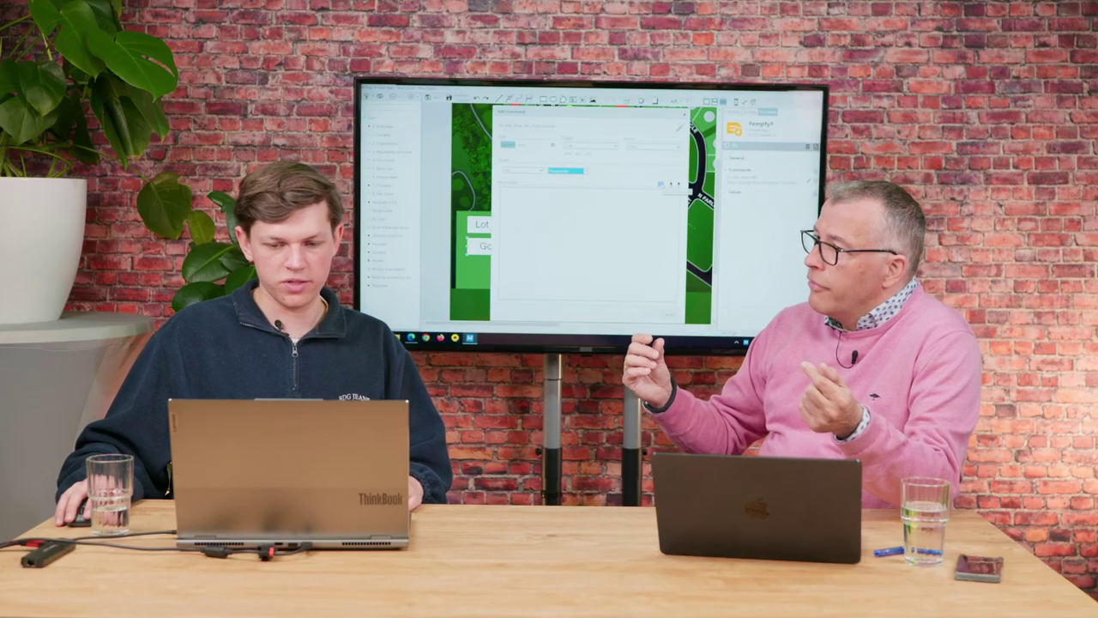
pyautogui.click(571, 170)
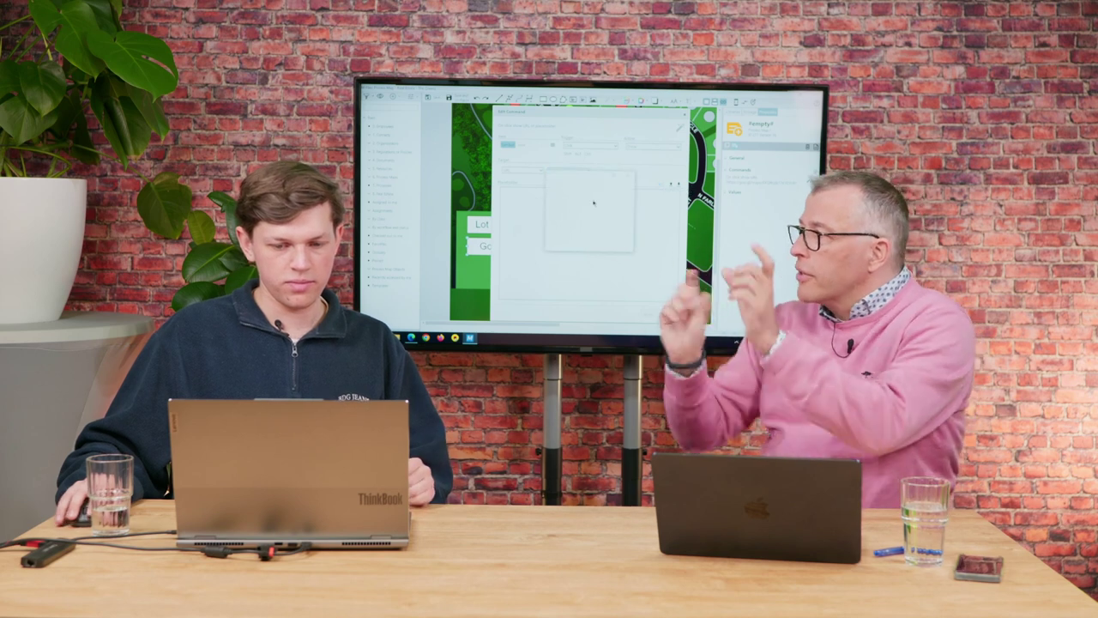